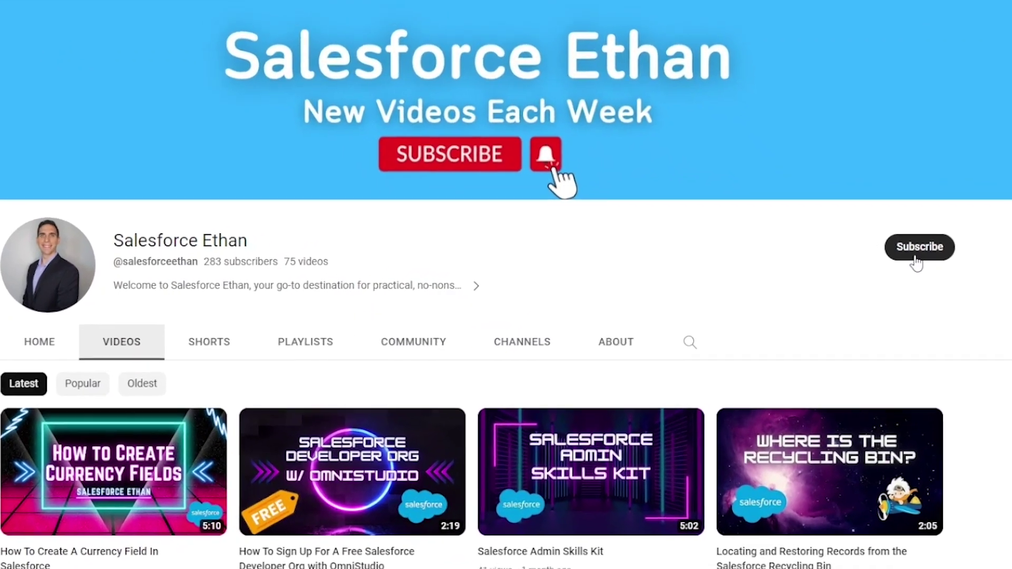
Step: Subscribe to the Salesforce YouTube channel and set its notifications to All
left_click(904, 255)
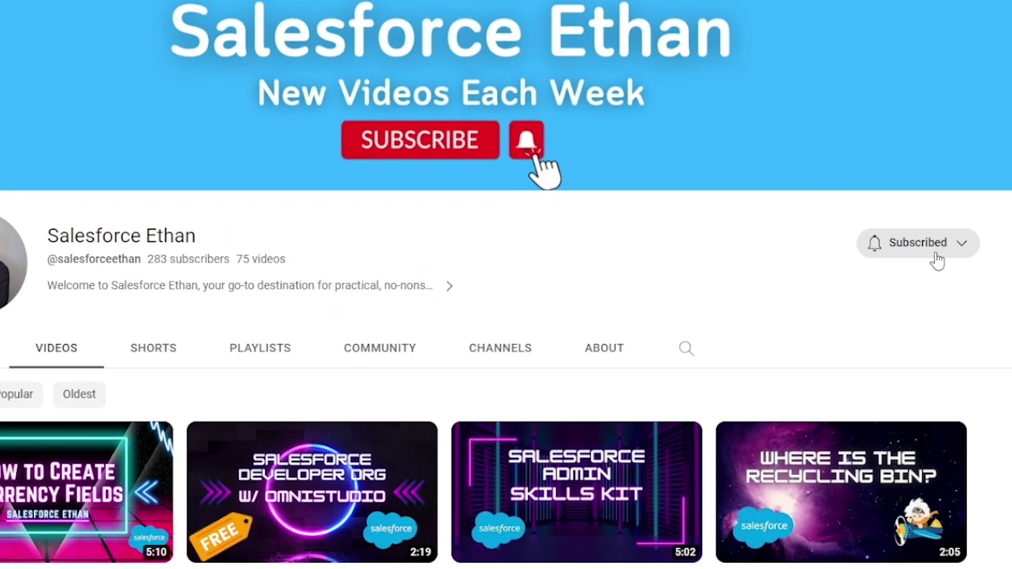
left_click(963, 243)
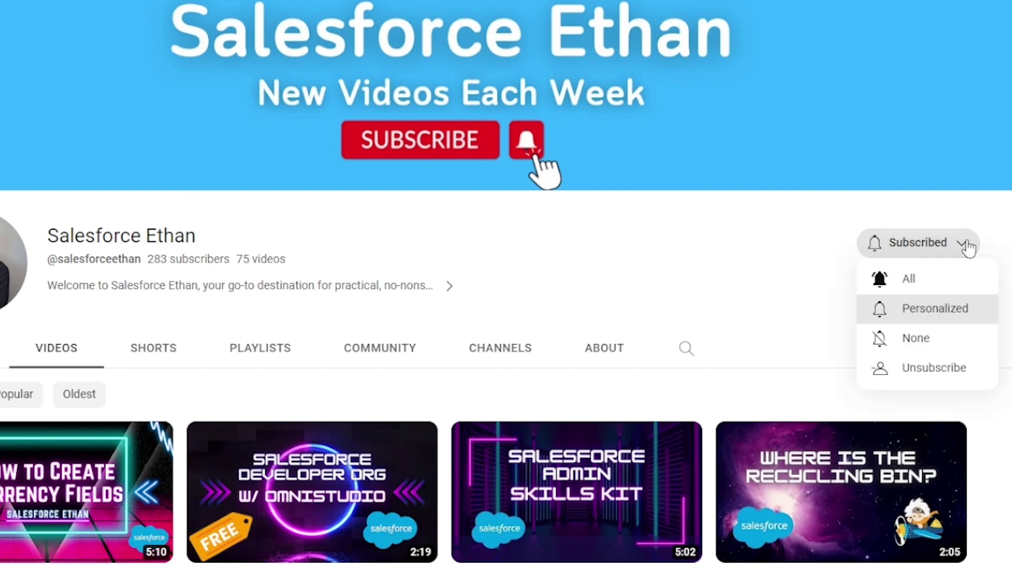
left_click(921, 282)
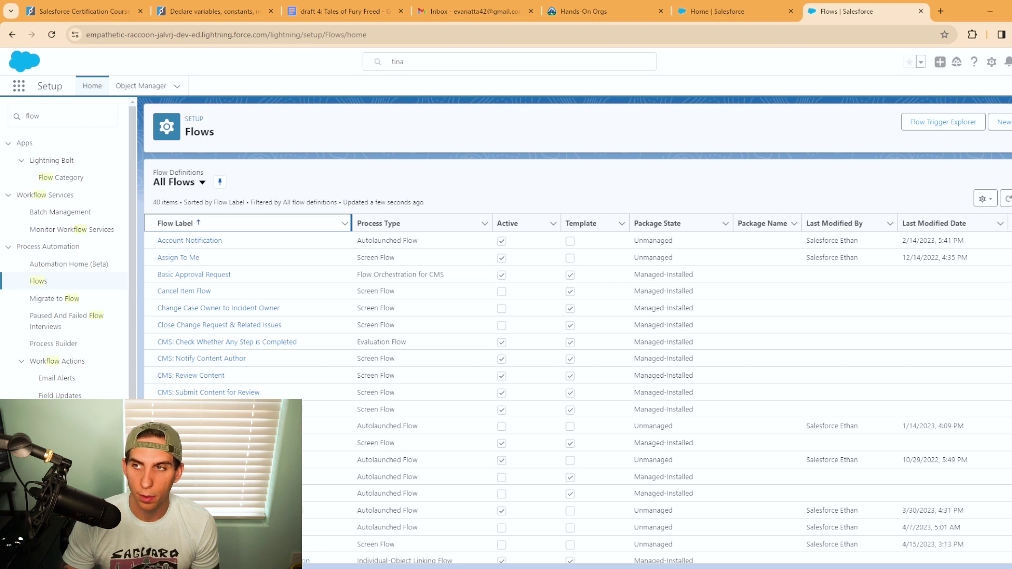
Step: Create a new Screen Flow from the Setup Flows page
left_click(998, 129)
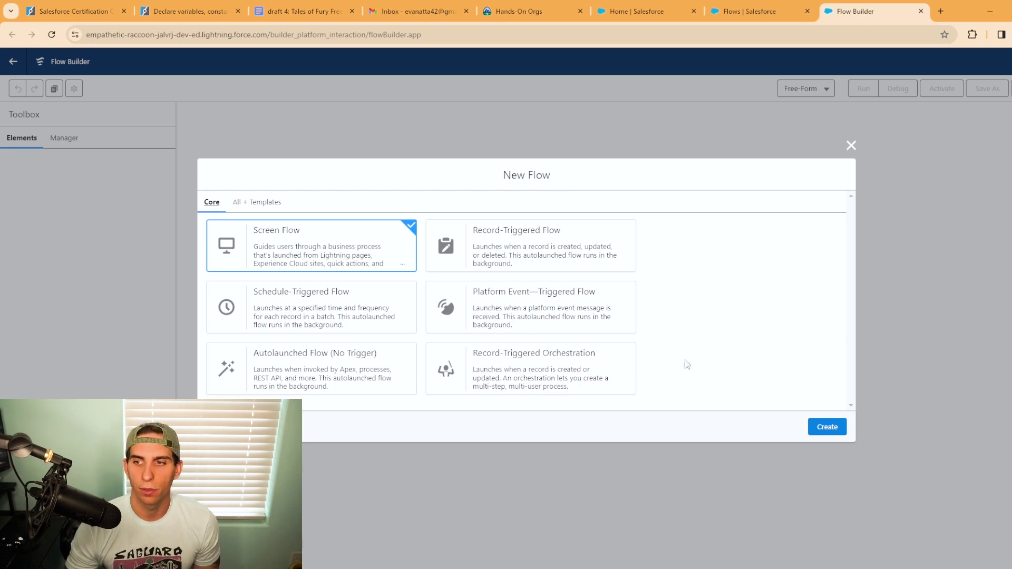
left_click(823, 432)
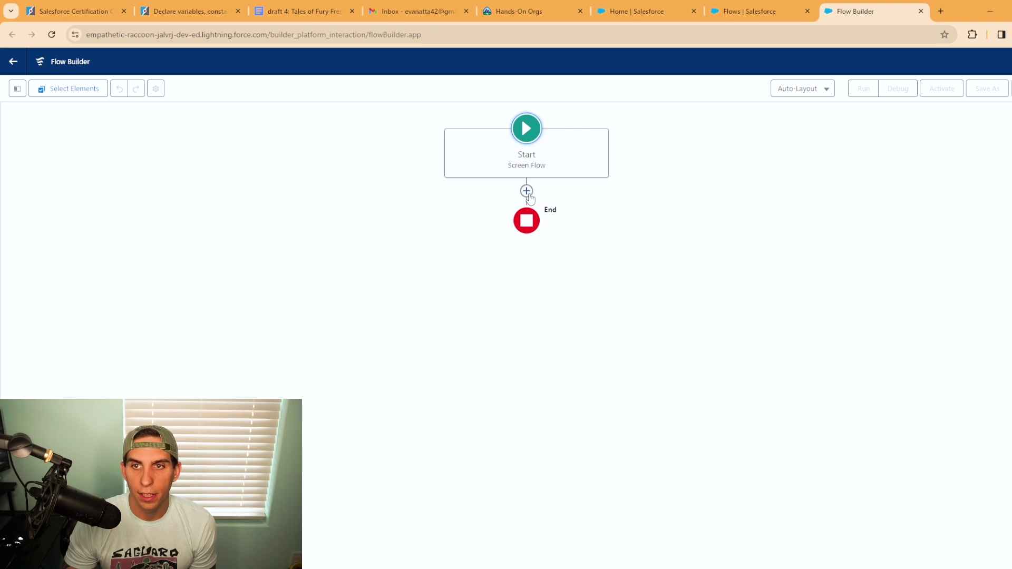
Step: Add a Get Records element after Start labelled 'Get Users'
left_click(527, 191)
scroll(564, 324, "down", 5)
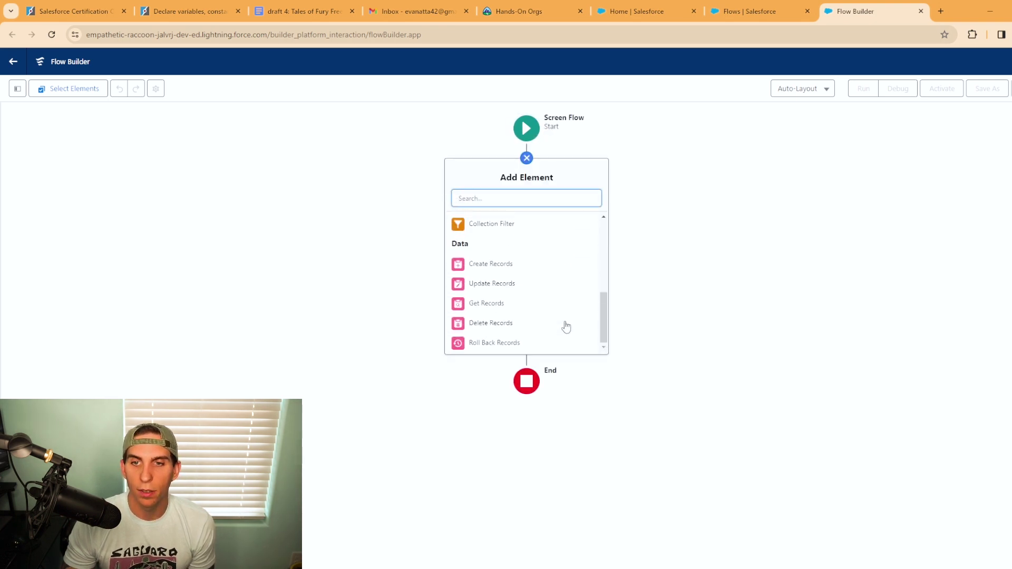
left_click(501, 303)
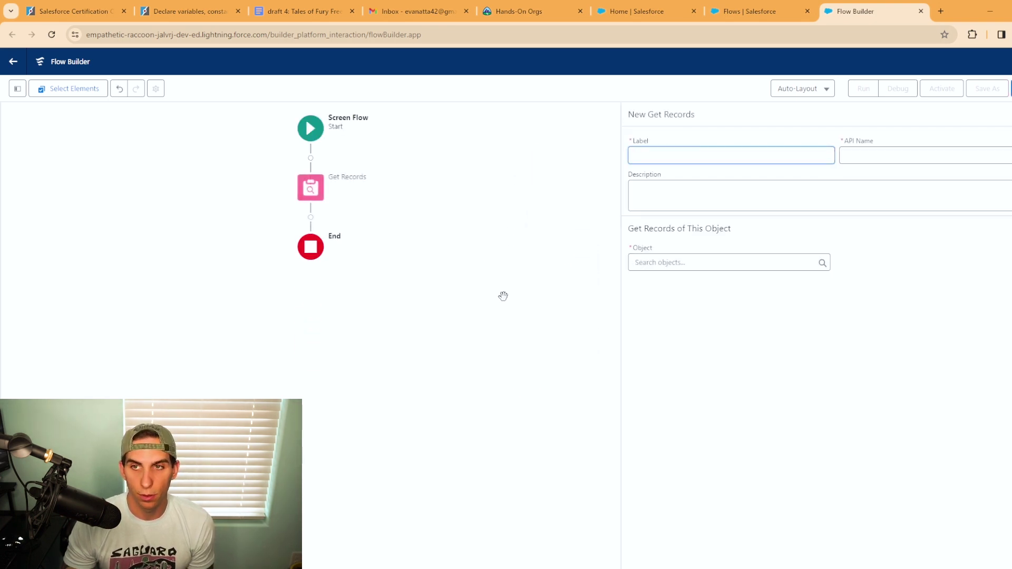
type("Get Users")
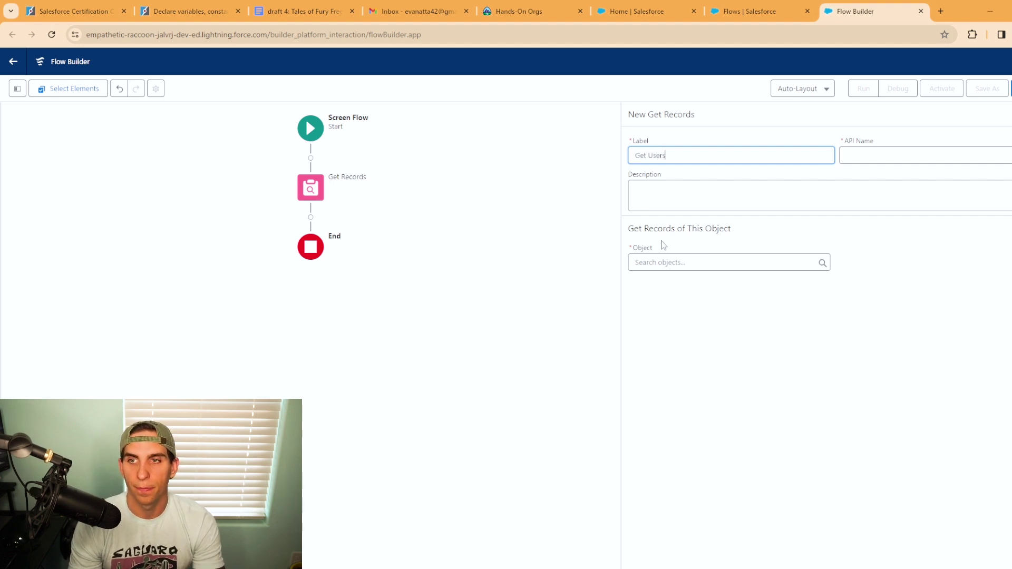
key("Tab")
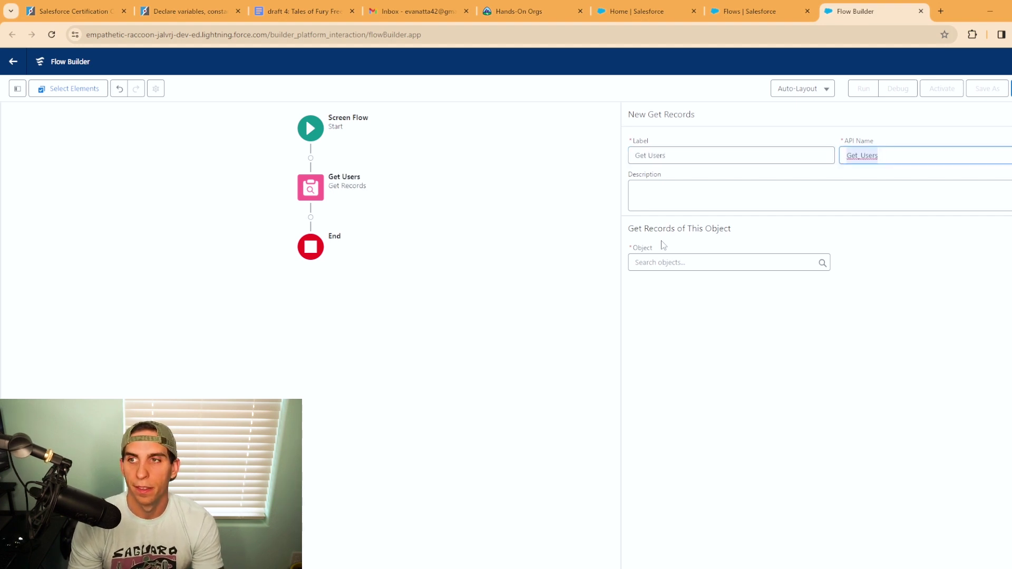
Step: Query the User object, filtering on IsActive Equals True
left_click(694, 263)
type("User")
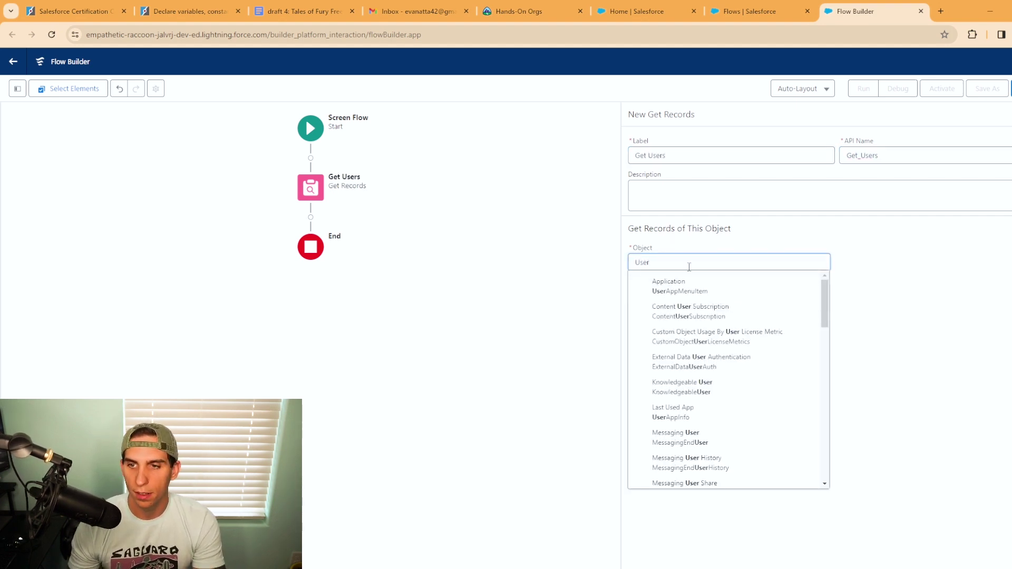
scroll(722, 379, "down", 3)
left_click(681, 398)
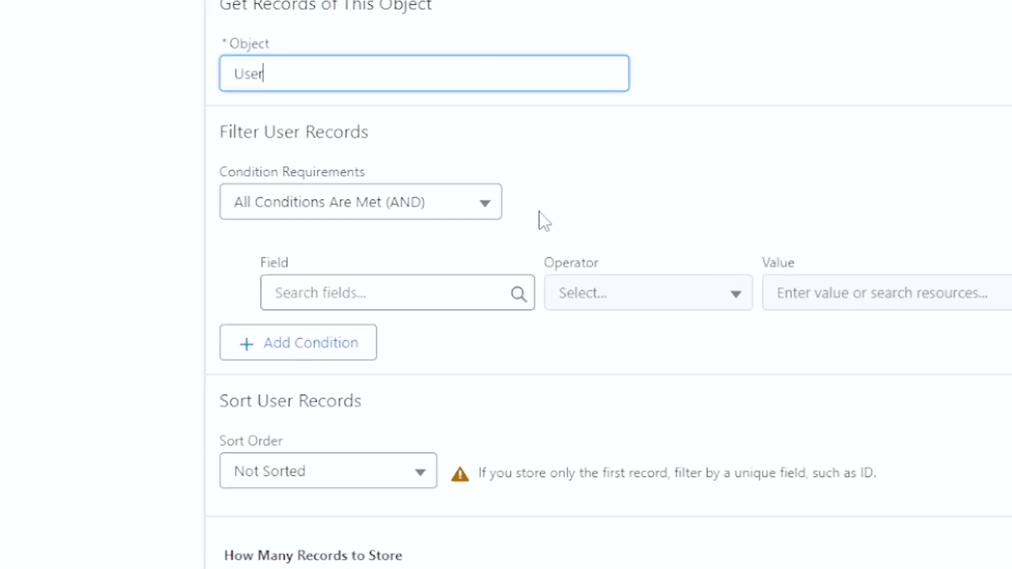
left_click(332, 293)
type("isac")
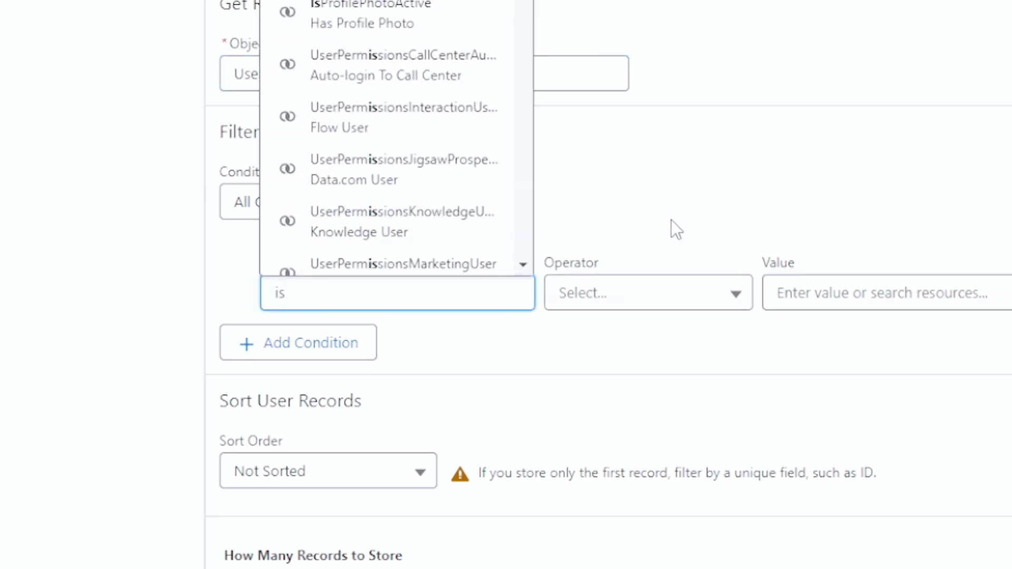
left_click(413, 240)
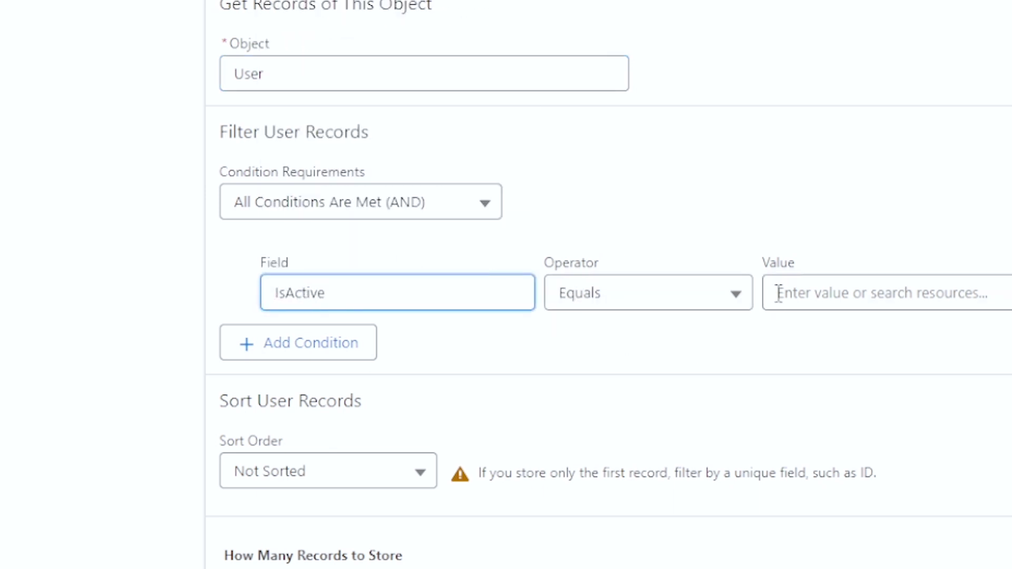
left_click(826, 298)
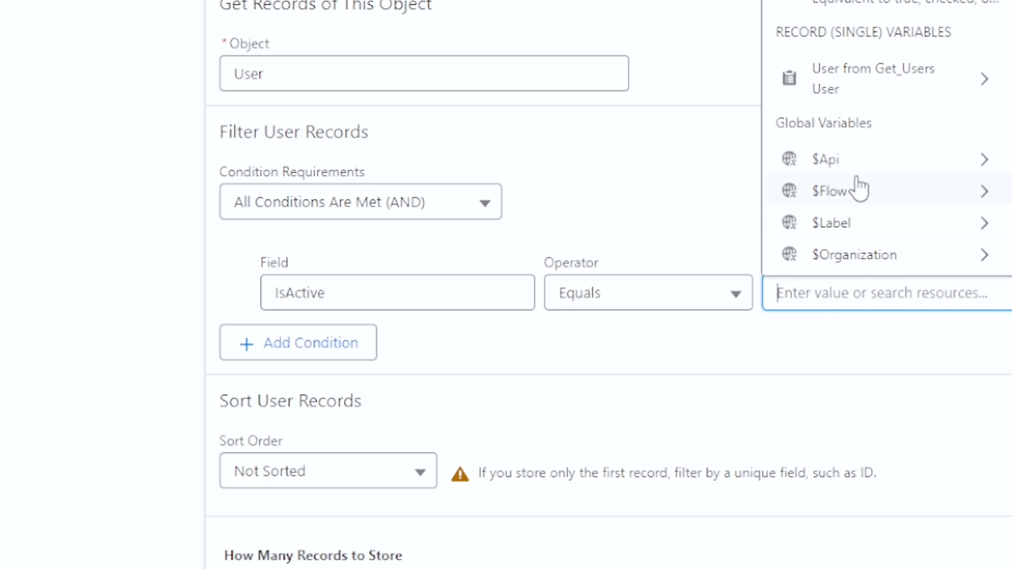
left_click(869, 4)
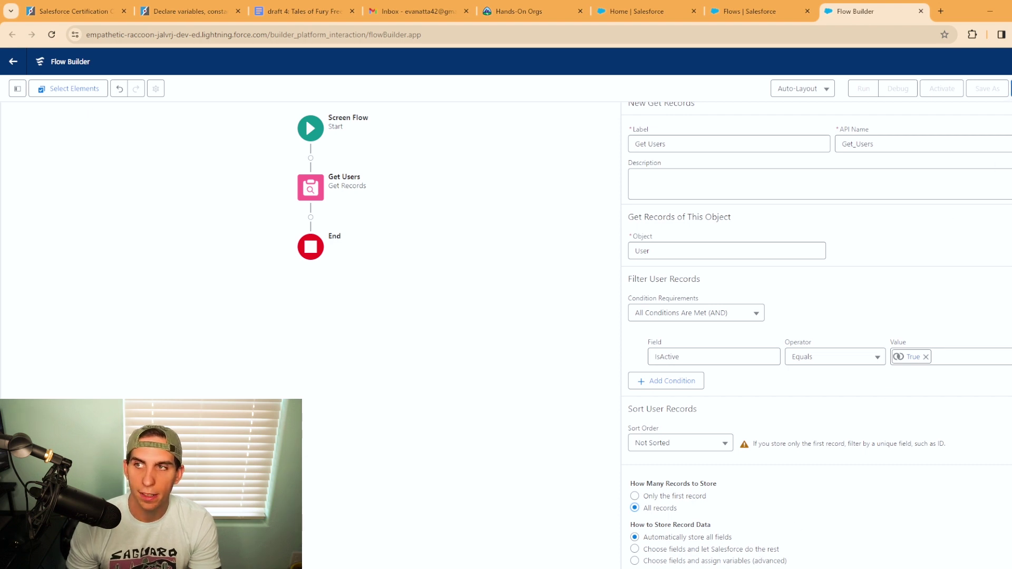
Step: Save the flow with the label 'Freeze User Flow'
key("ctrl+s")
left_click(449, 272)
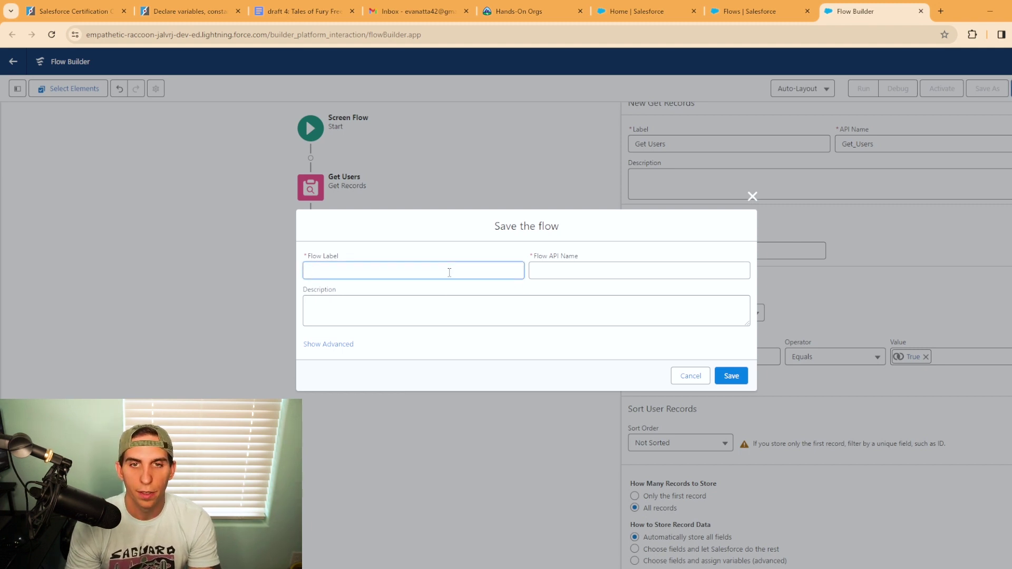
type("Free")
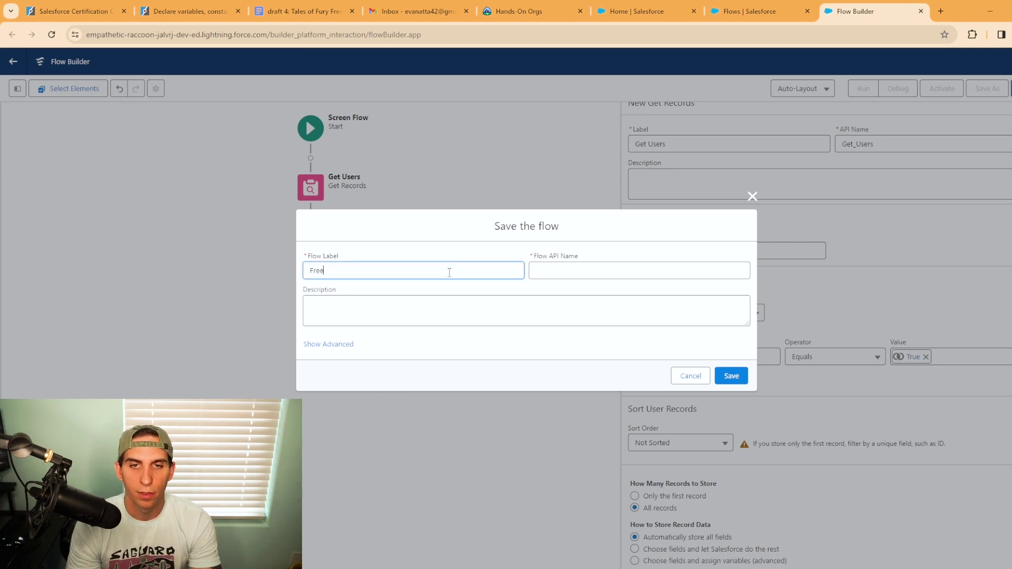
type("ze Use")
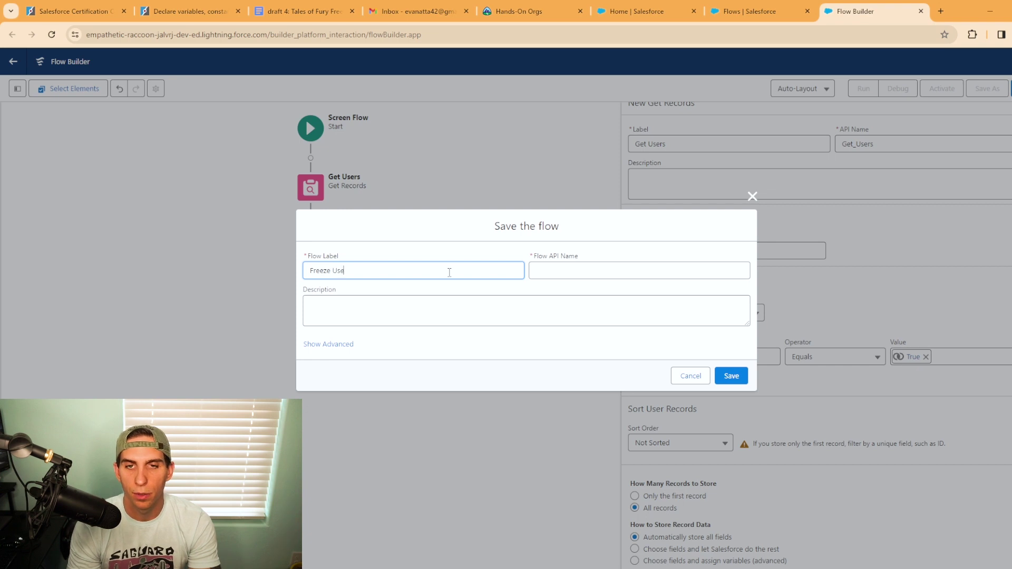
type("r Flow")
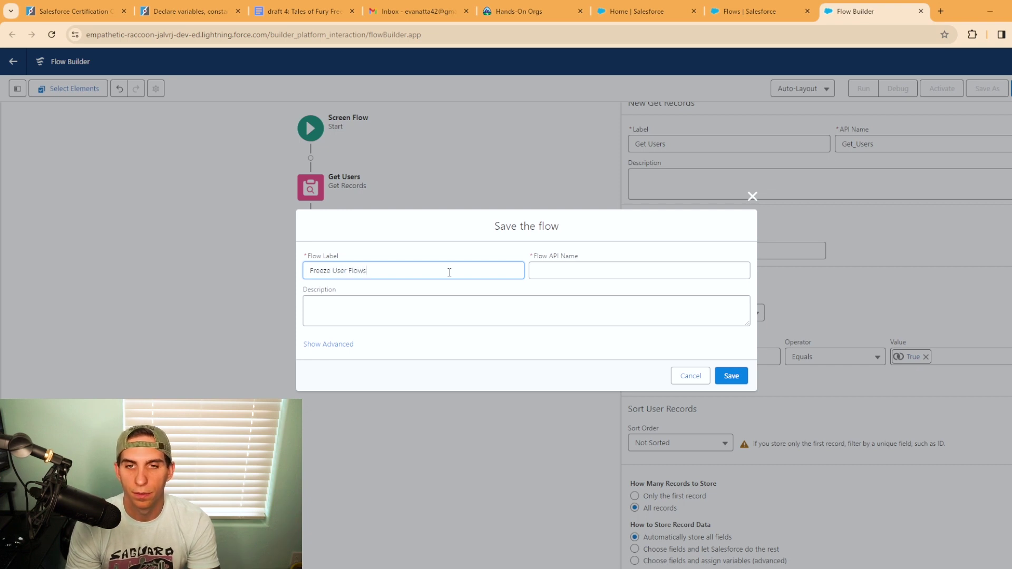
left_click(731, 376)
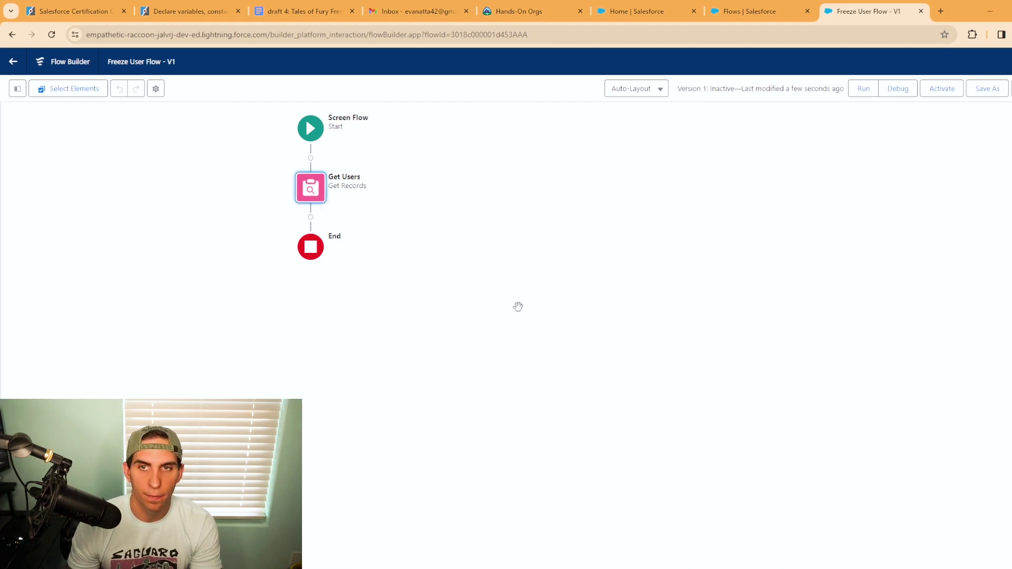
left_click_drag(540, 298, 538, 265)
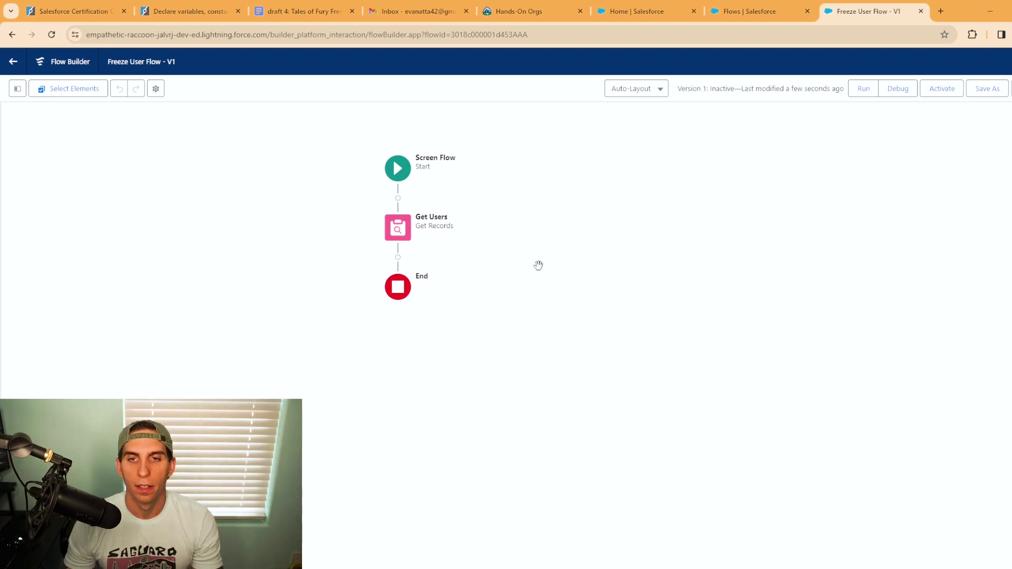
Step: Add a Screen element after Get Users and remove its header
left_click(398, 257)
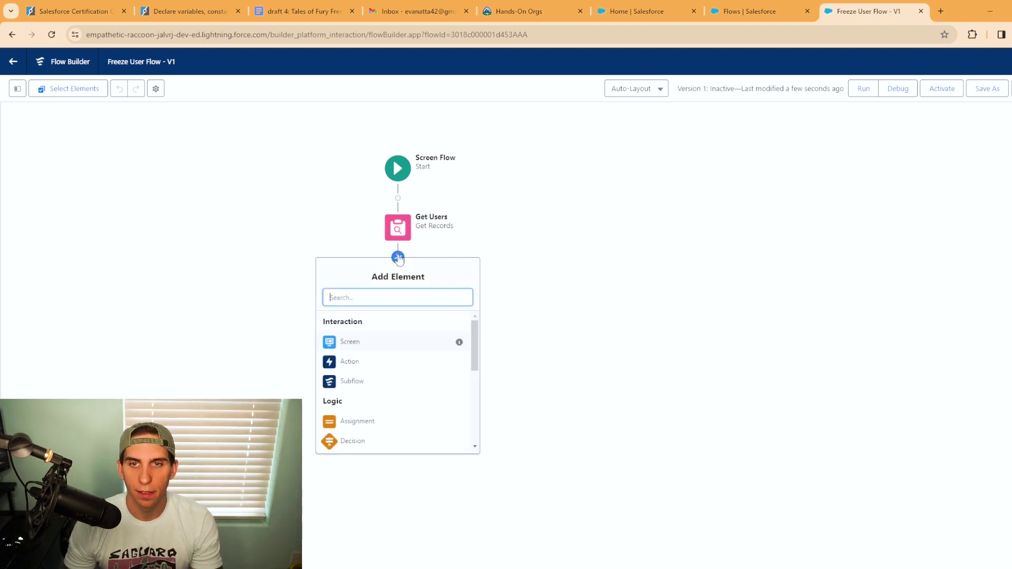
left_click(351, 345)
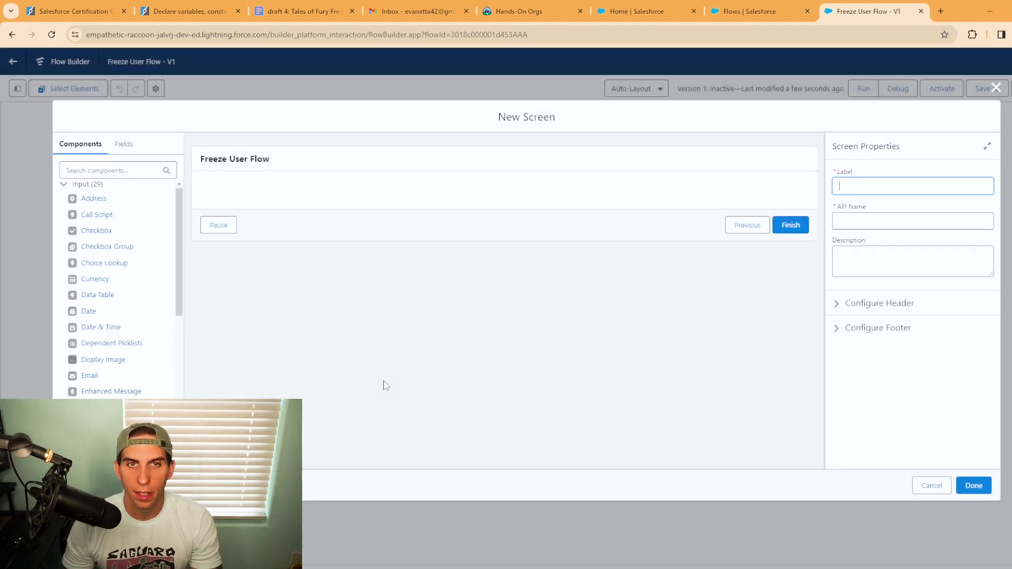
left_click(599, 174)
left_click(836, 315)
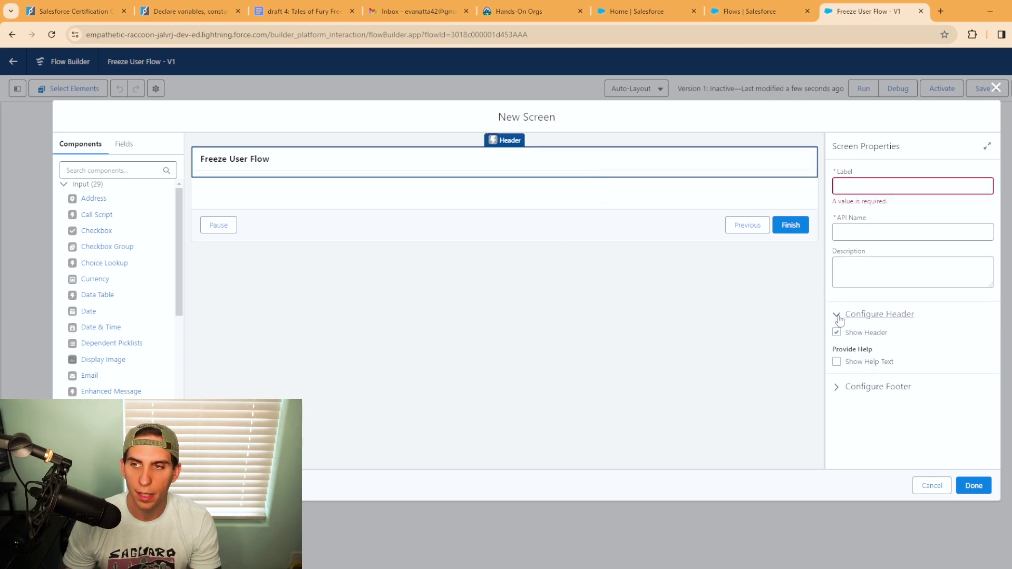
left_click(837, 333)
Step: Hide the Previous and Pause buttons with the standard pause message, and begin labelling the screen
left_click(839, 387)
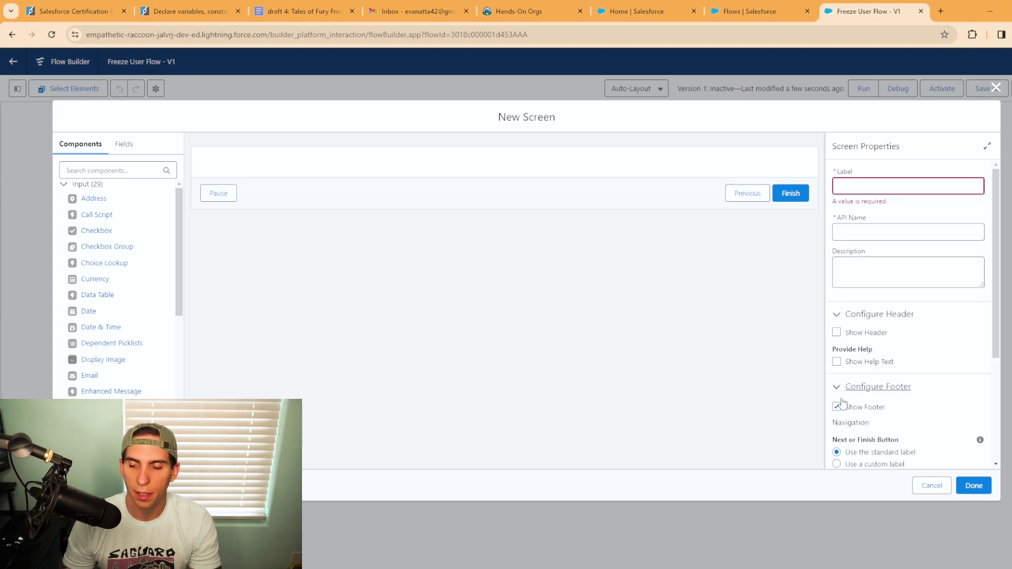
scroll(860, 427, "down", 3)
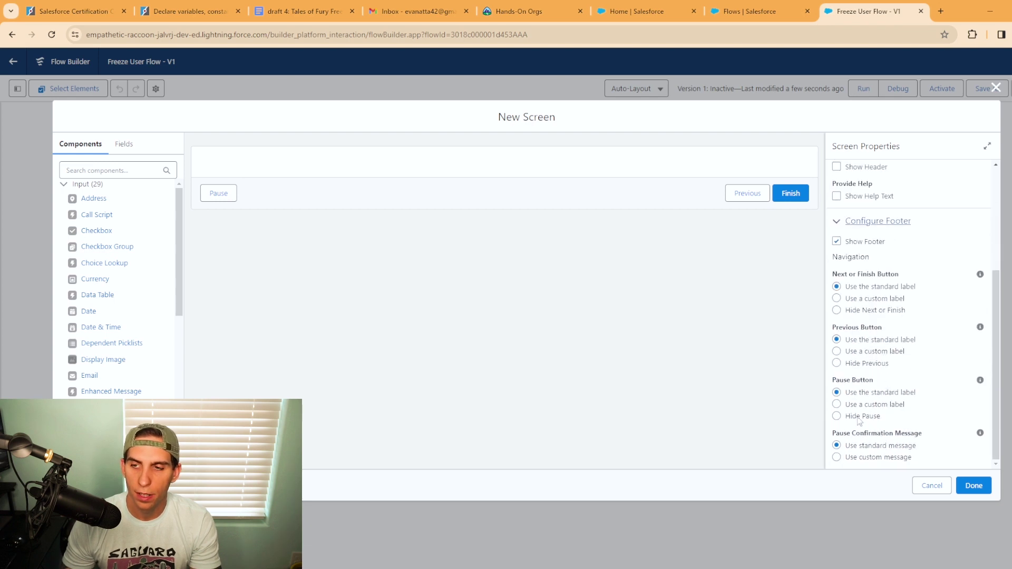
left_click(837, 364)
left_click(851, 457)
scroll(875, 440, "down", 3)
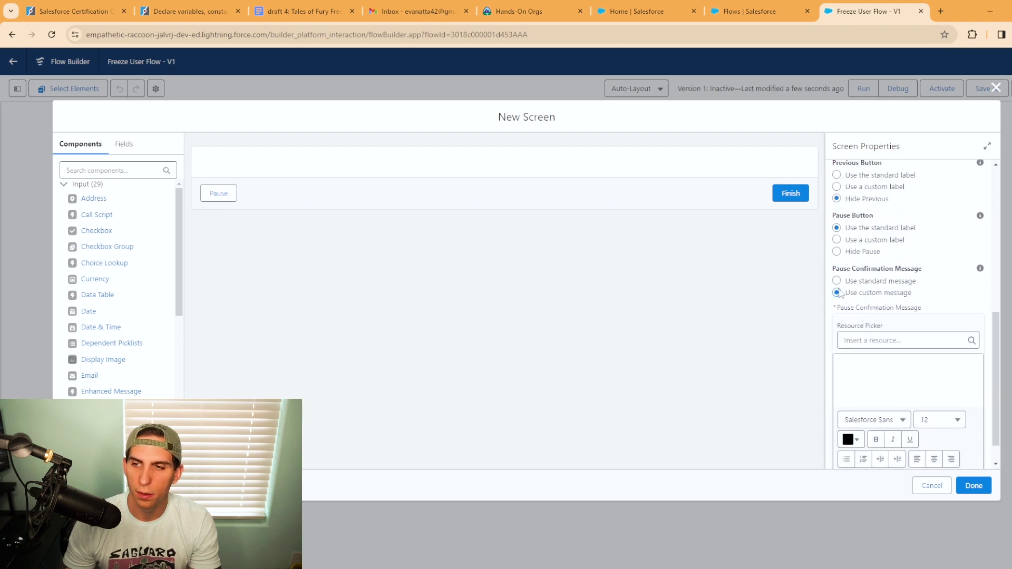
left_click(836, 281)
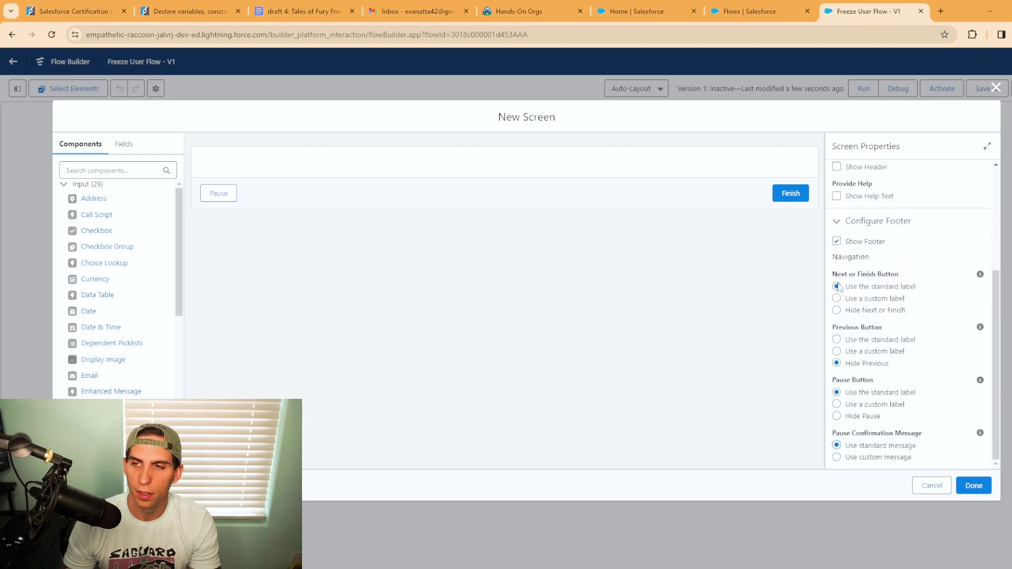
left_click(836, 416)
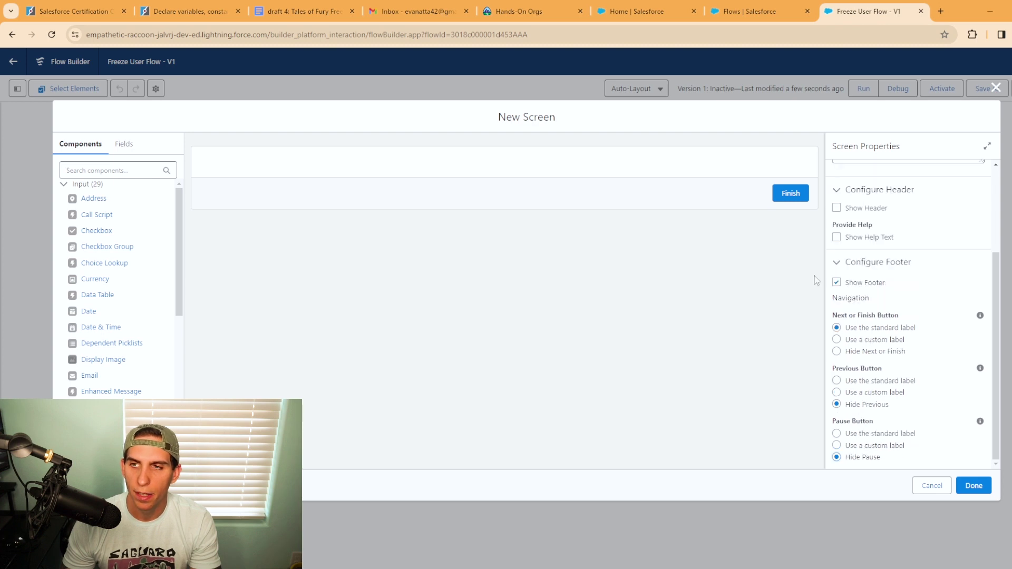
scroll(896, 401, "up", 3)
left_click(902, 188)
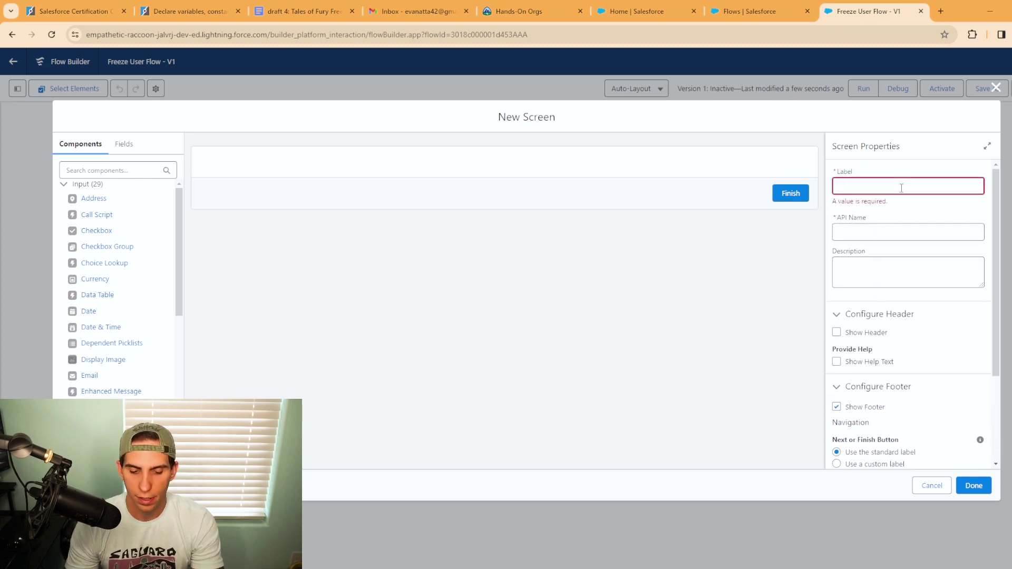
type("s")
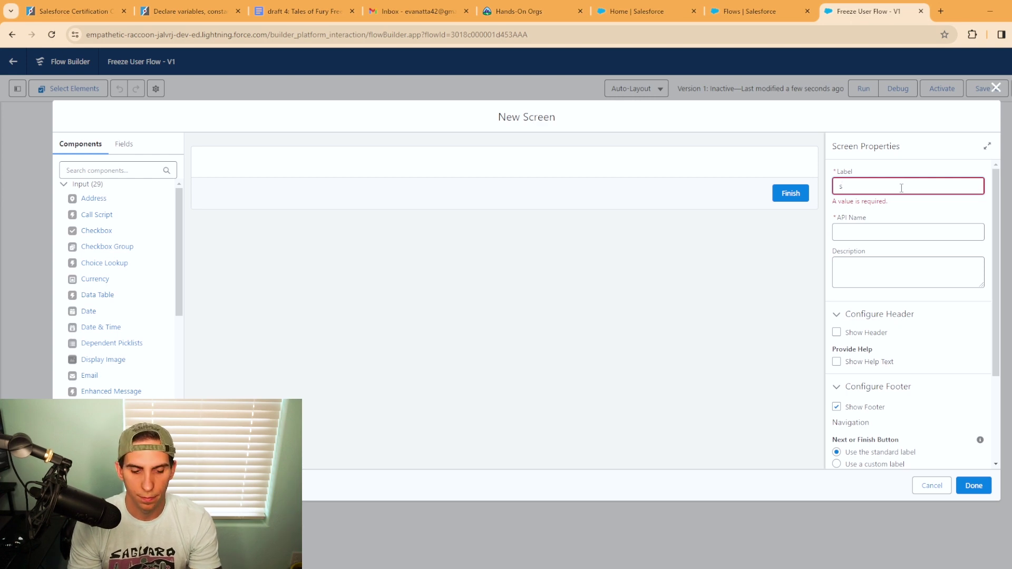
Step: Add a required checkbox group labelled 'Freeze or Unfreeze Users' to the screen
scroll(106, 264, "down", 1)
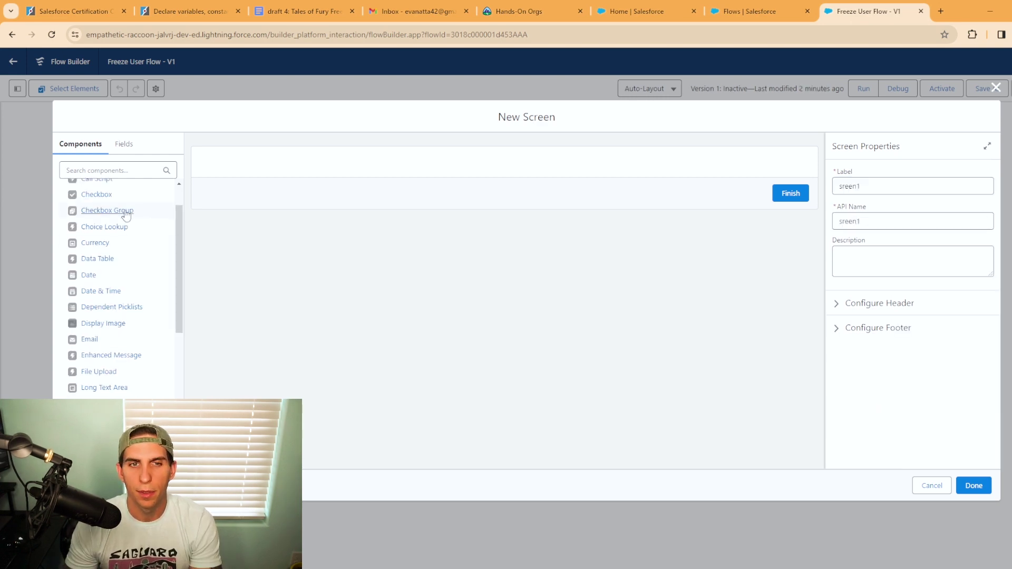
left_click(107, 210)
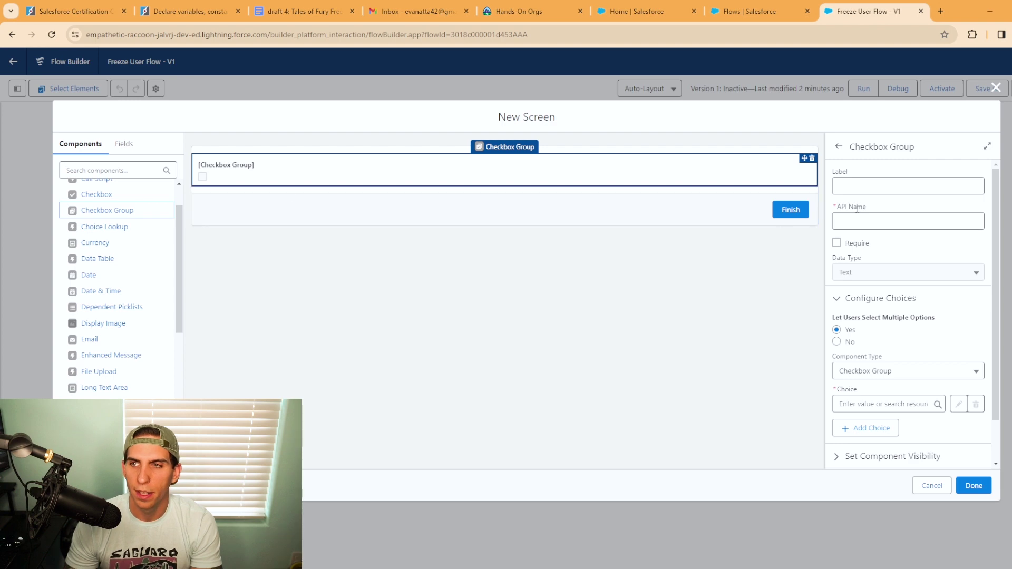
left_click(877, 185)
type("Free")
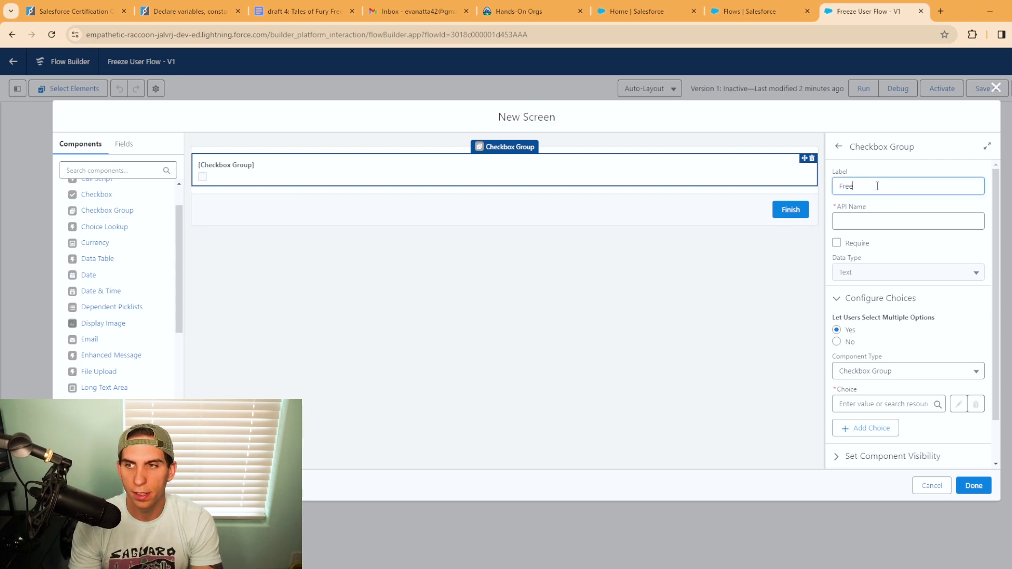
type("ze or Unfreeze Users")
key("Tab")
scroll(885, 266, "down", 1)
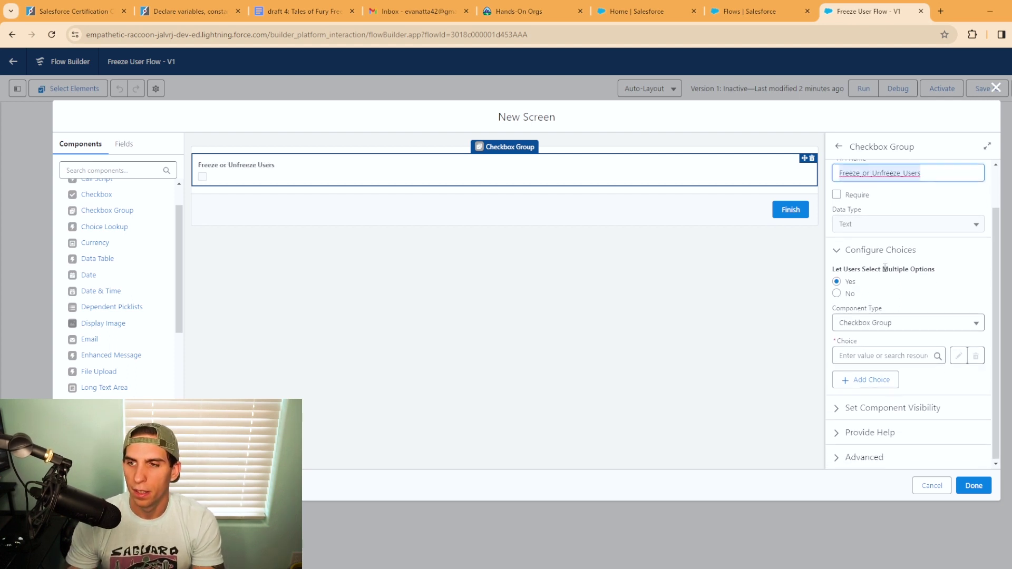
left_click(837, 194)
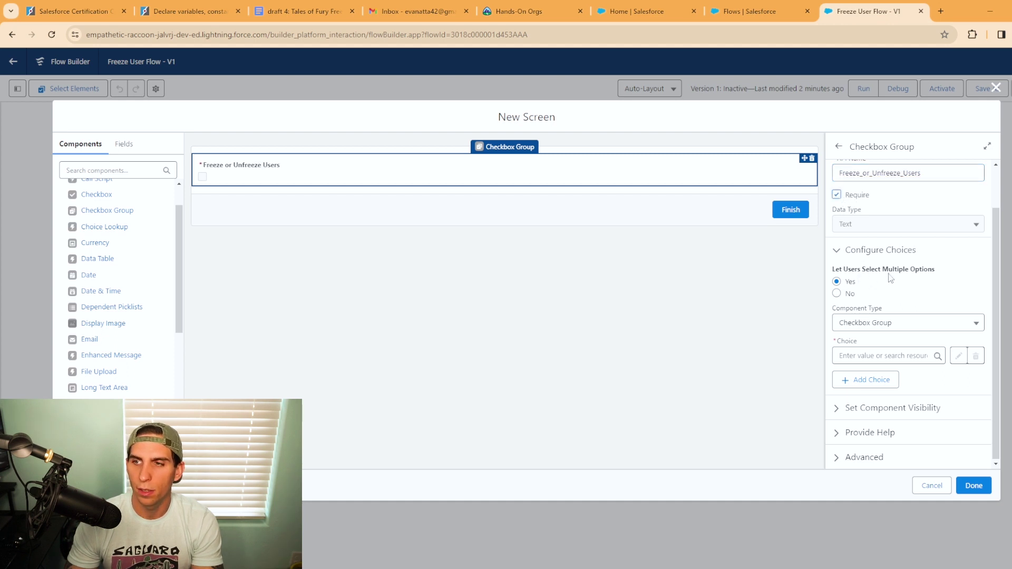
Step: Create the 'Freeze' and 'Unfreeze' choices for the checkbox group
left_click(873, 353)
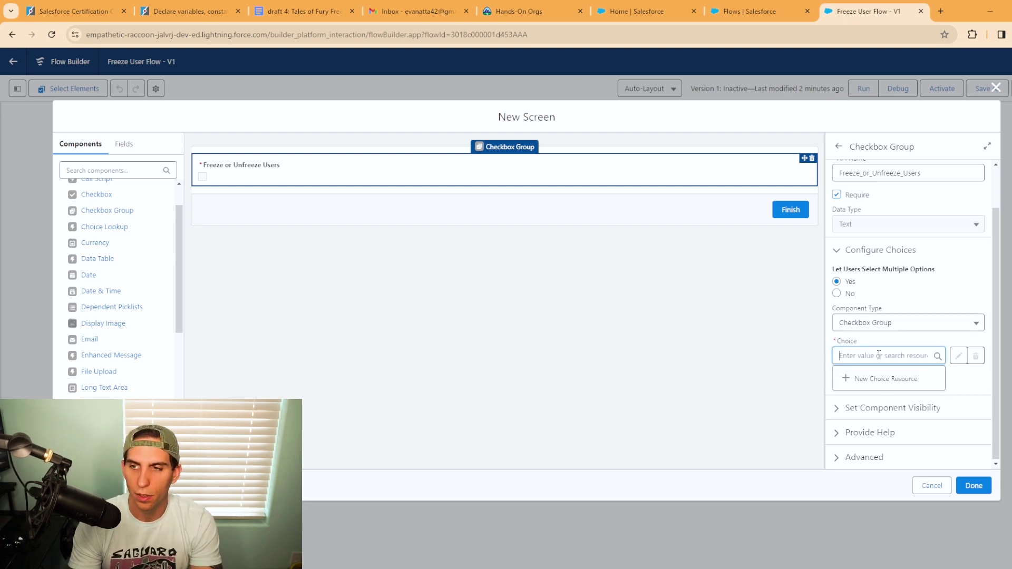
type("Freeze")
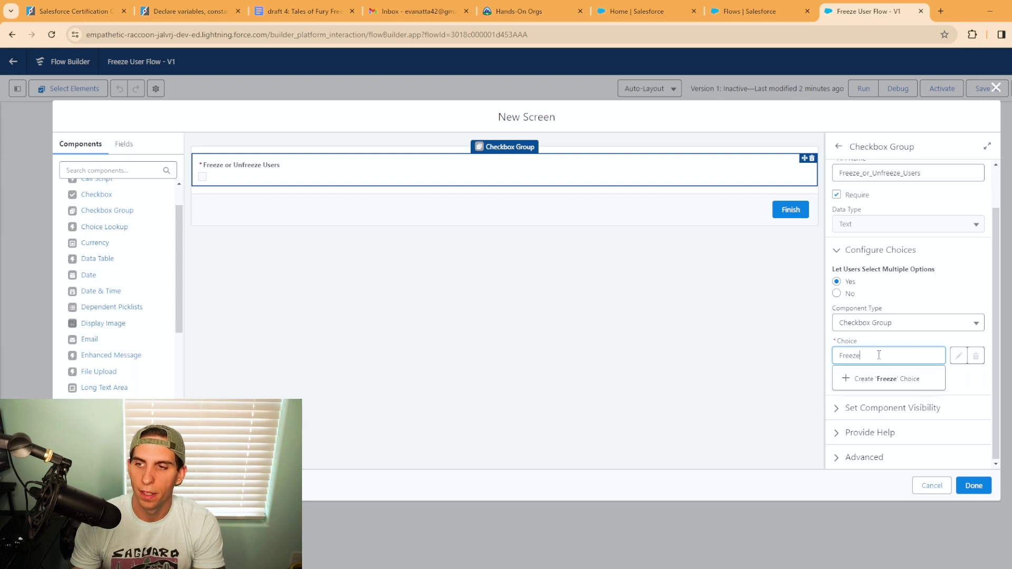
left_click(867, 379)
left_click(870, 382)
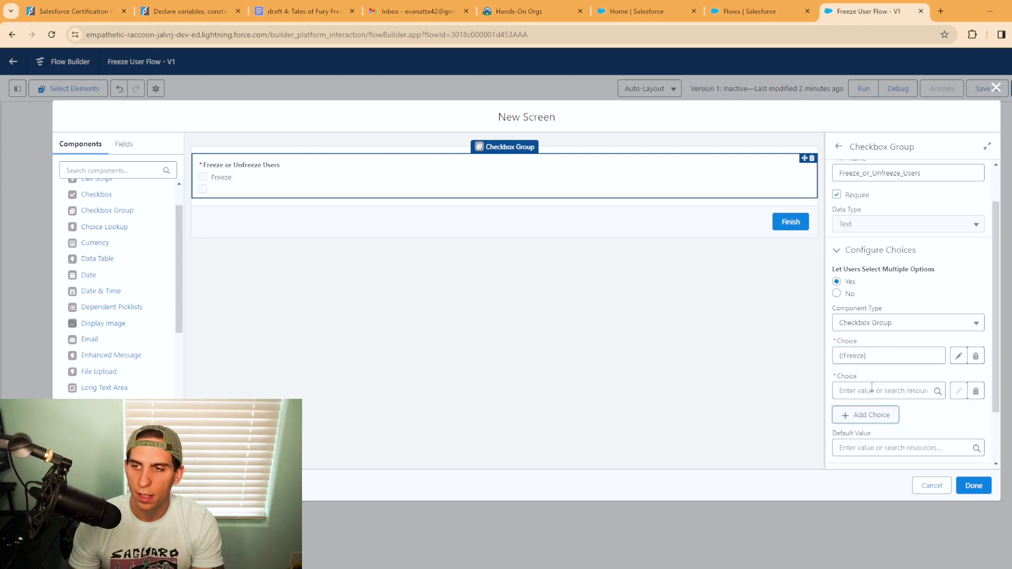
left_click(873, 390)
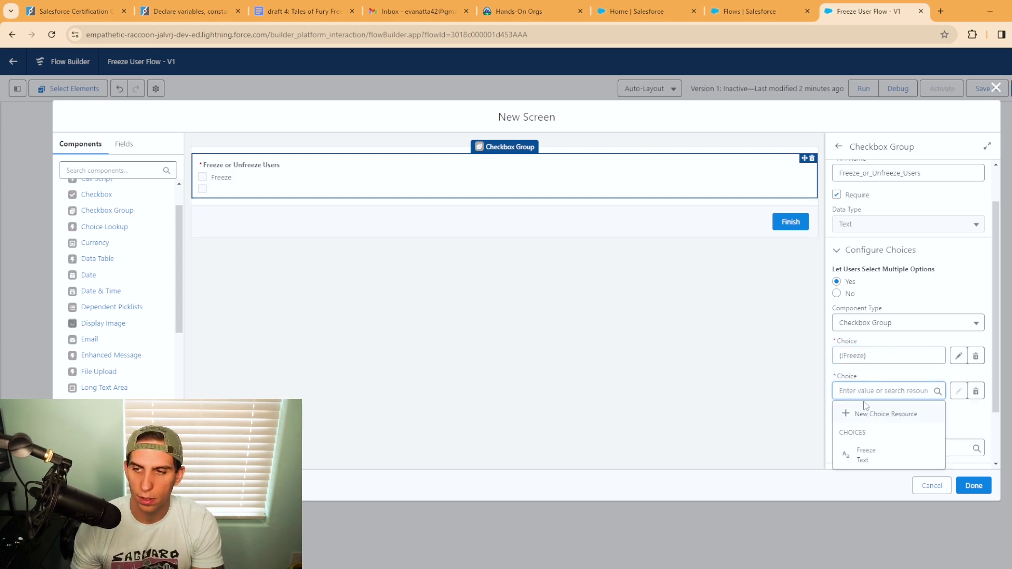
type("Unfr")
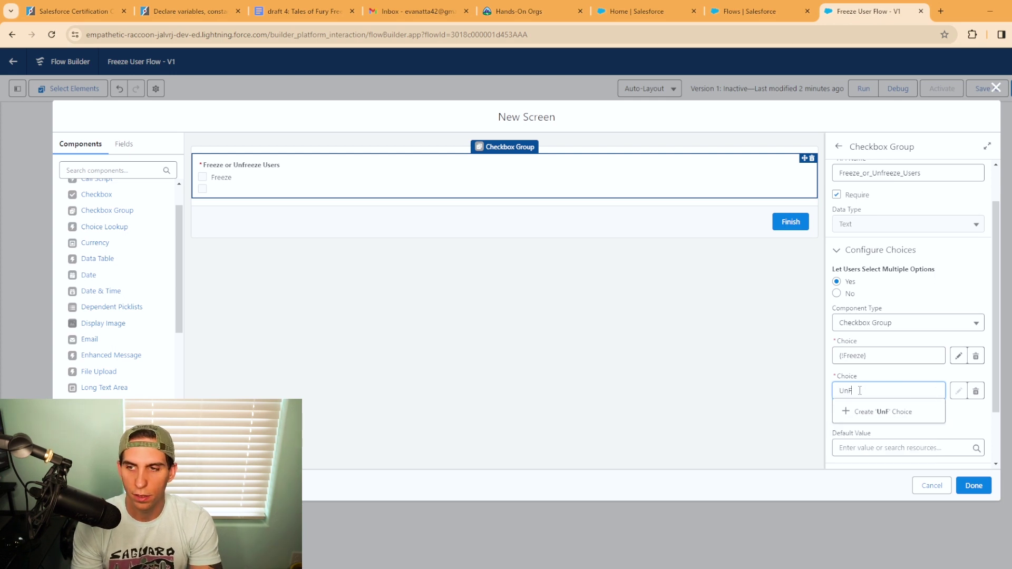
type("eeze")
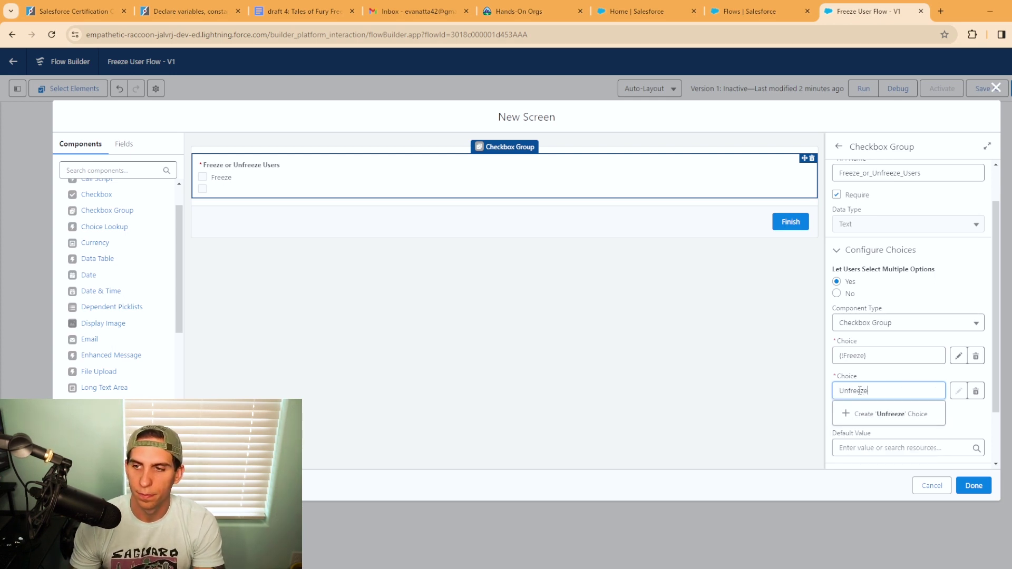
left_click(865, 417)
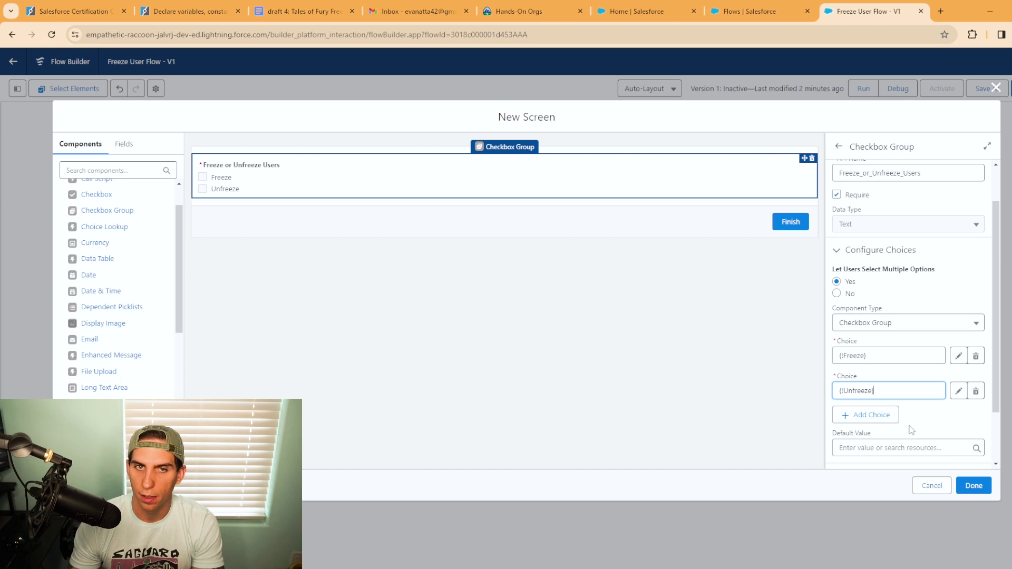
scroll(911, 430, "down", 1)
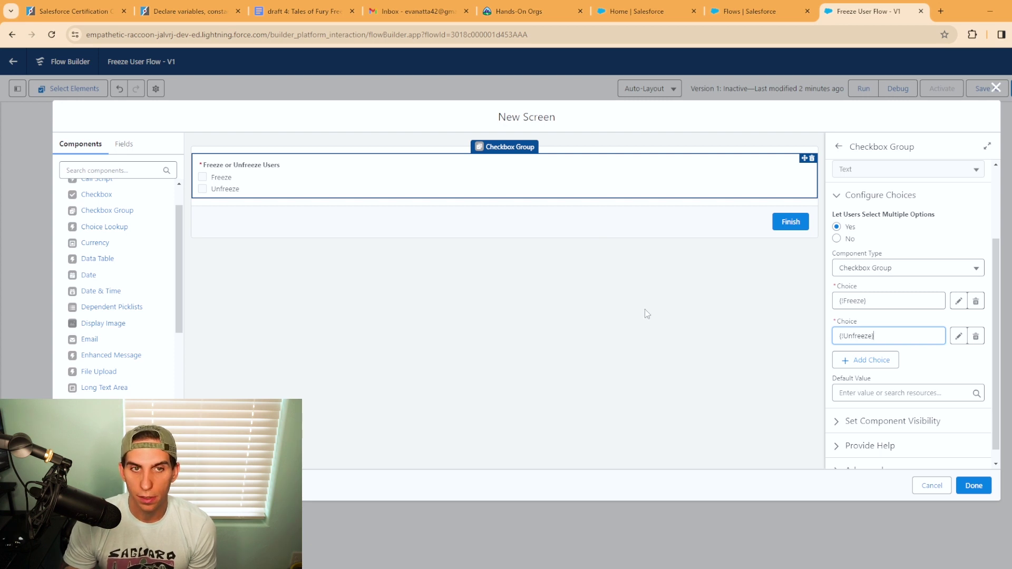
Step: Add a Data Table with API name 'datatable' sourced from Users from Get_Users, then review row selection
left_click(150, 173)
type("dat")
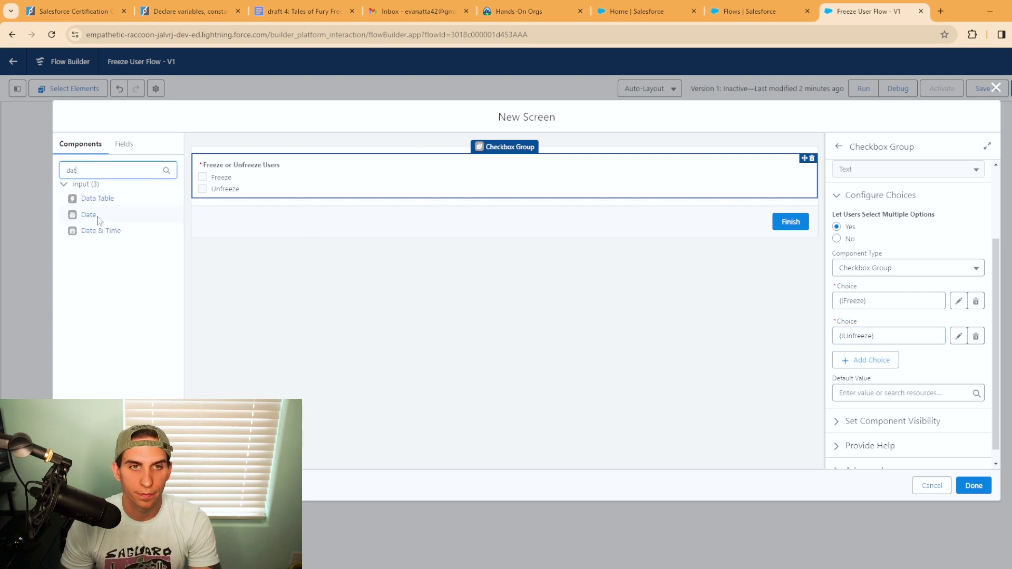
left_click(98, 198)
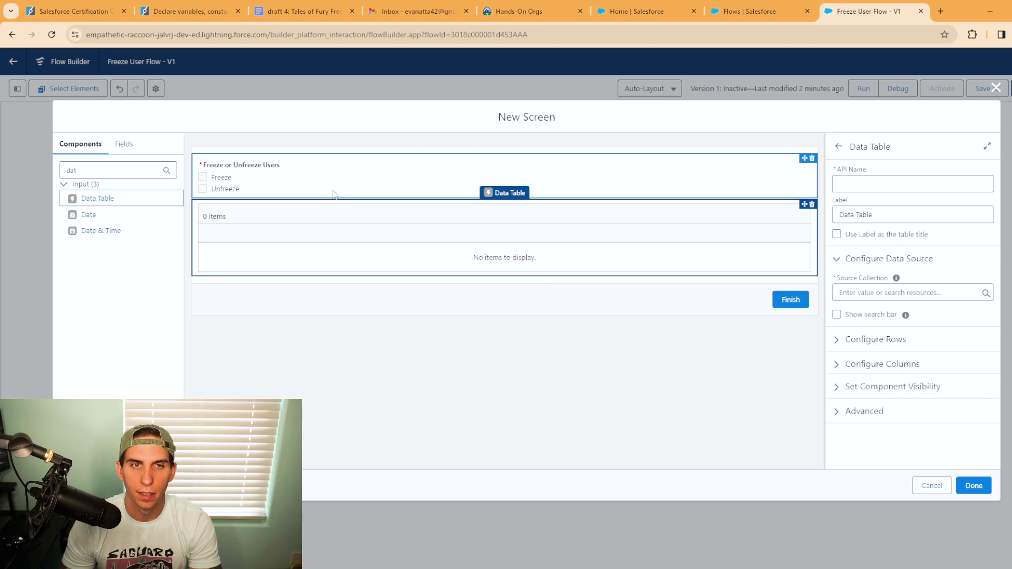
left_click(886, 184)
type("datat")
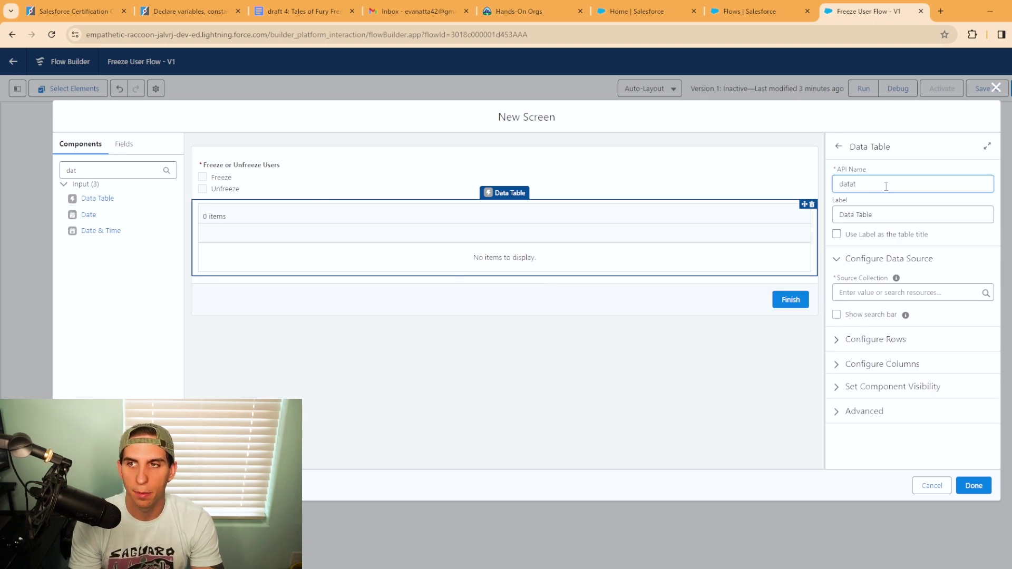
type("able")
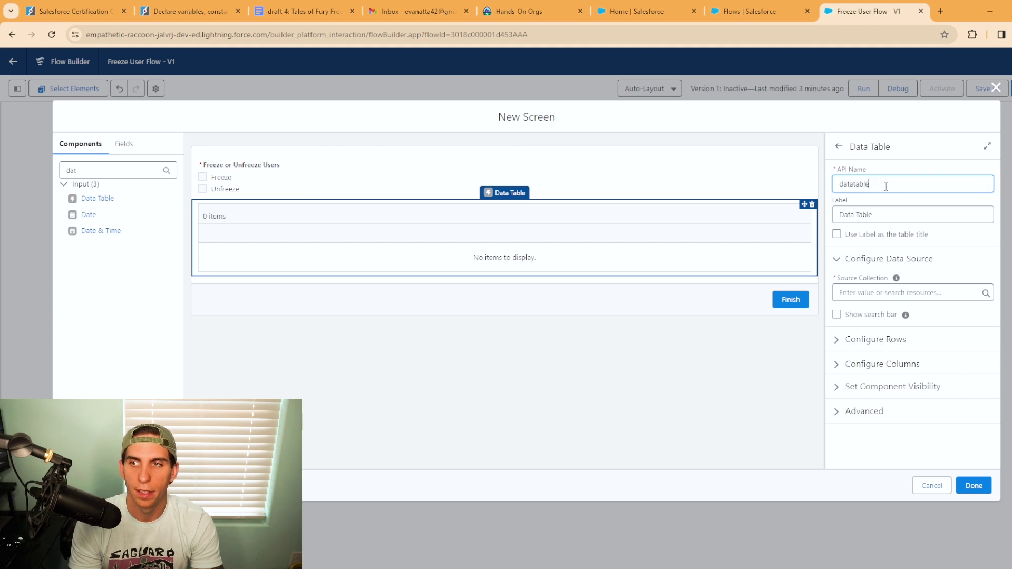
left_click(879, 294)
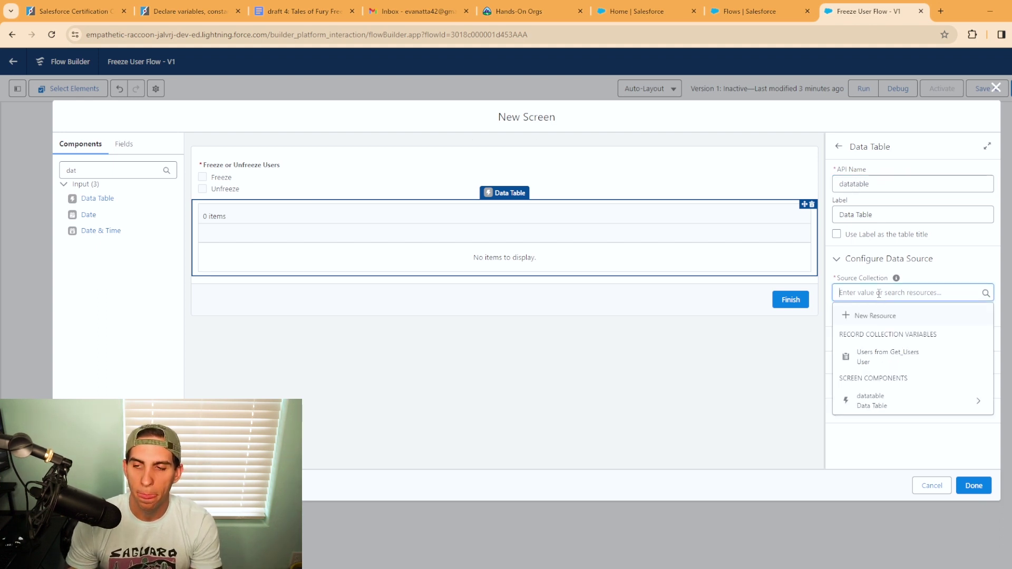
left_click(889, 356)
left_click(957, 269)
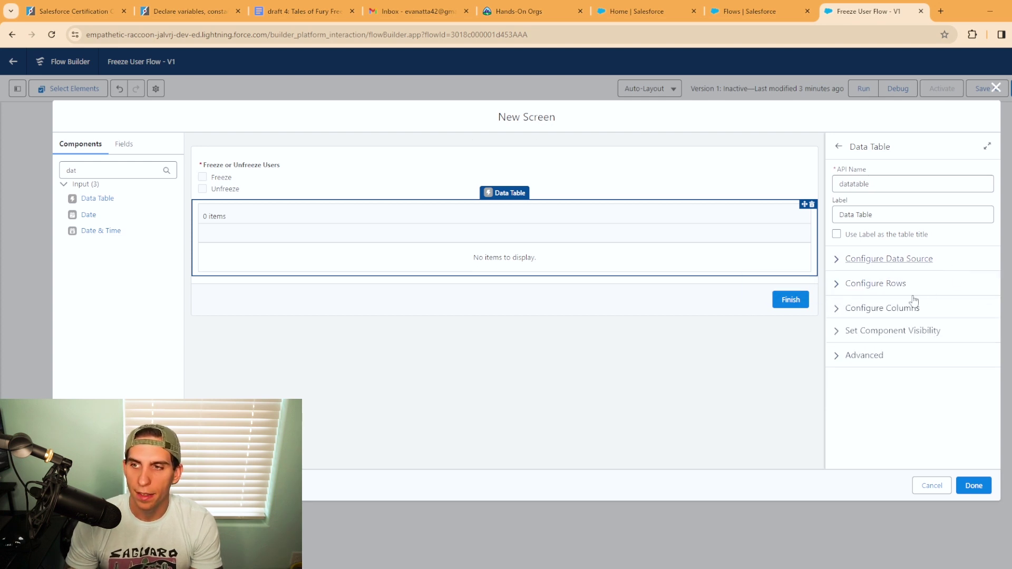
left_click(837, 285)
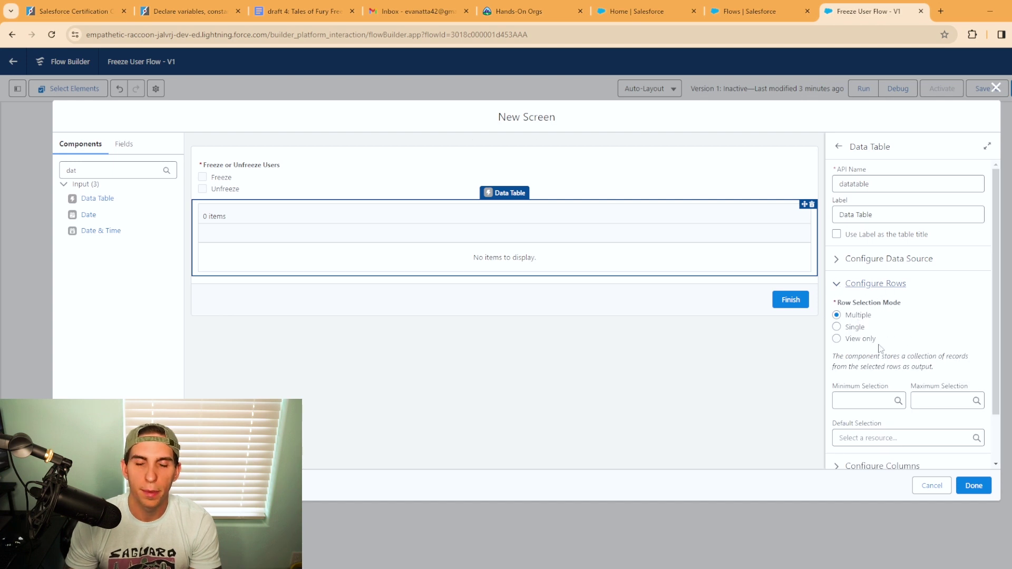
scroll(890, 342, "down", 2)
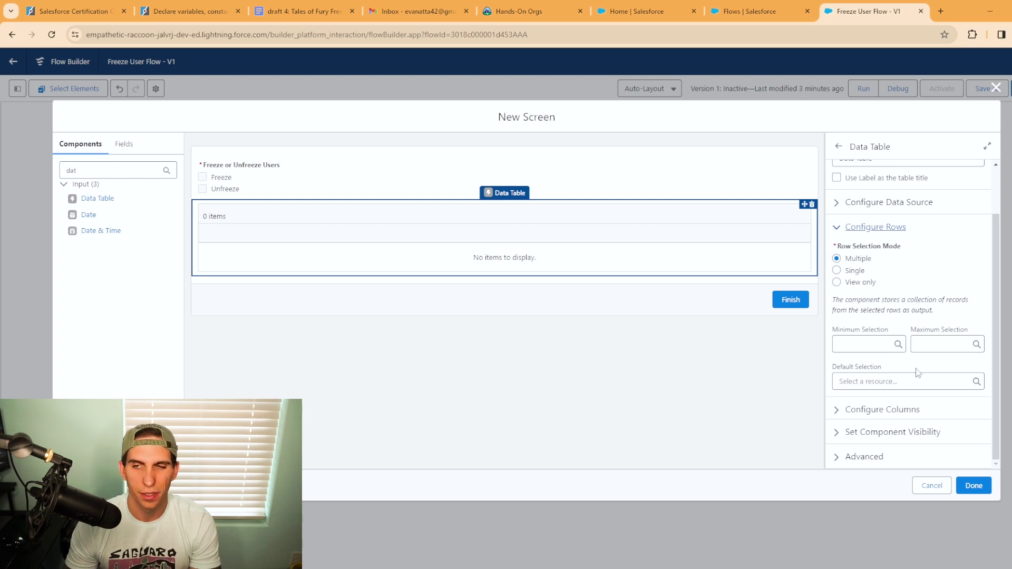
Step: Add a Full Name column to the data table
left_click(838, 228)
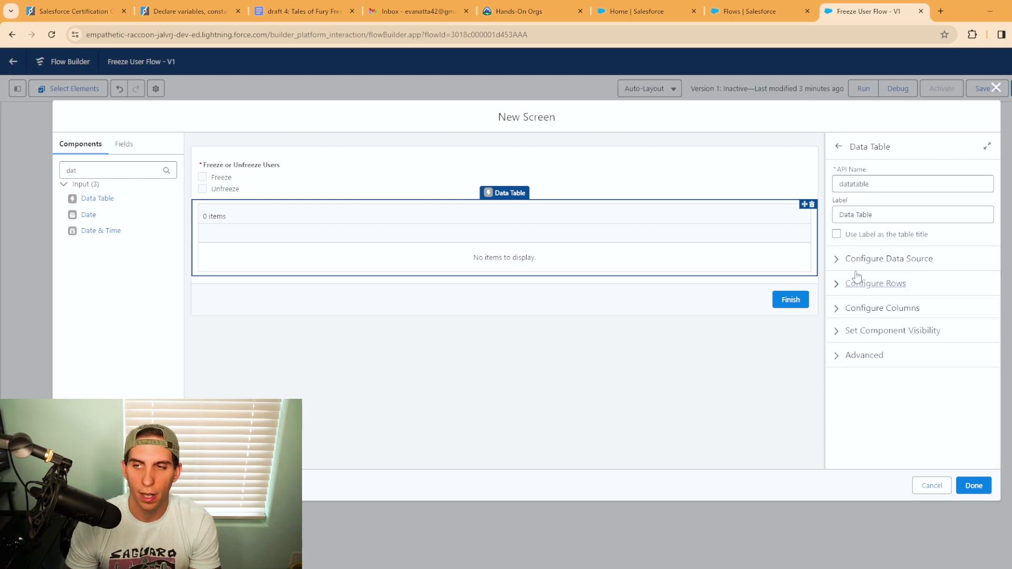
left_click(847, 311)
left_click(879, 406)
type("full")
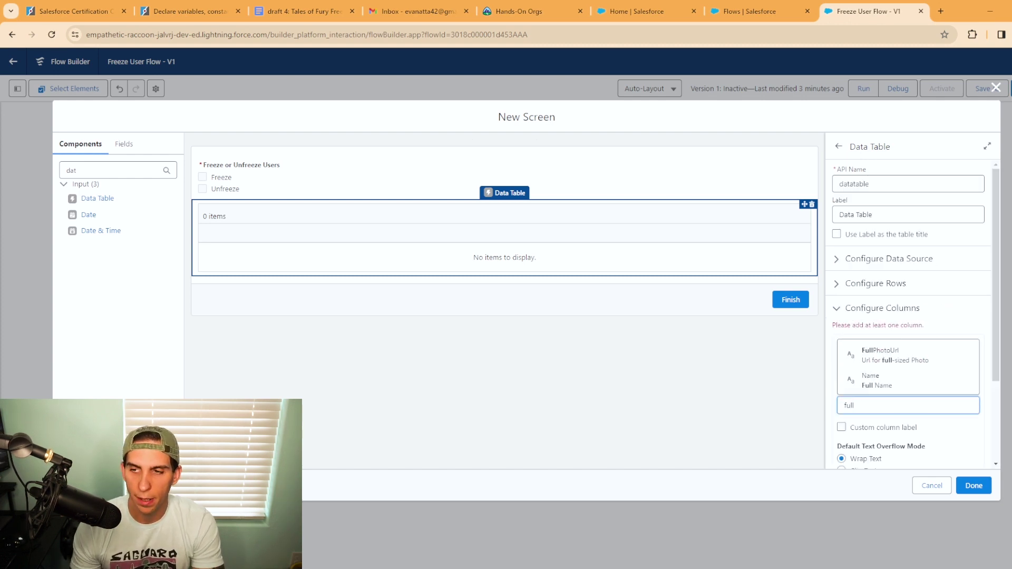
left_click(894, 381)
scroll(887, 420, "down", 2)
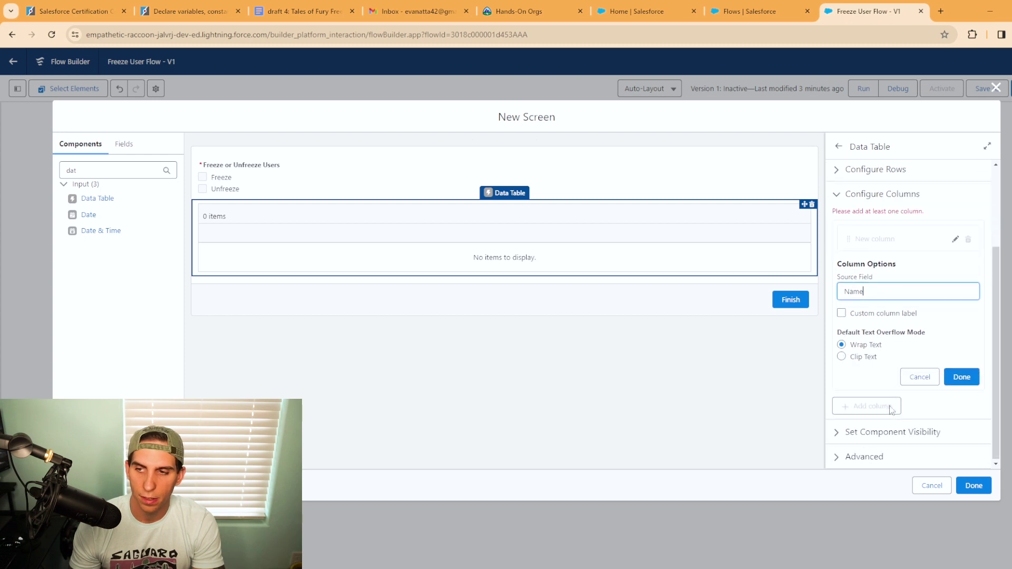
left_click(956, 376)
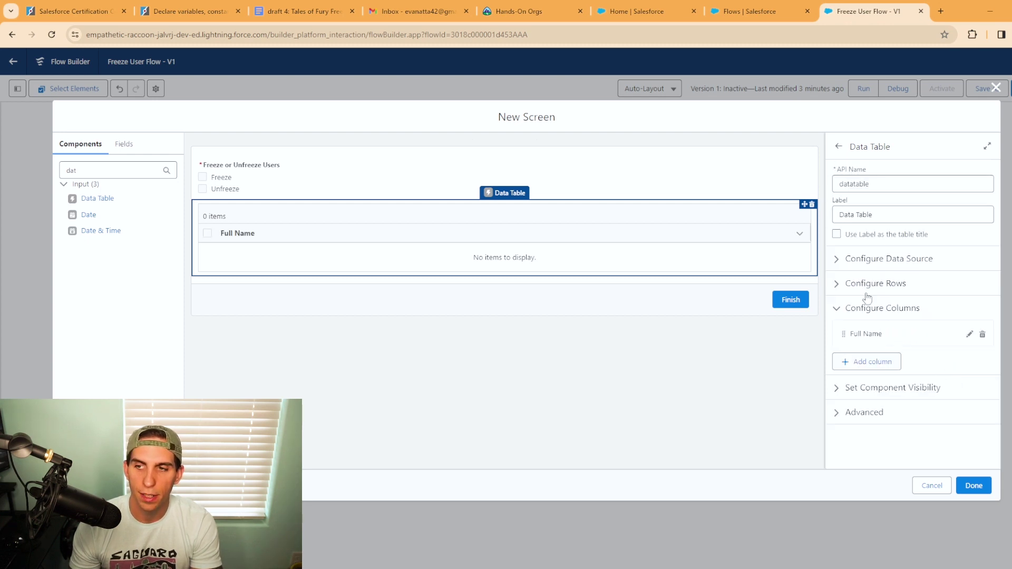
Step: Add a second column using the User Id field
left_click(871, 363)
scroll(900, 385, "down", 1)
left_click(889, 293)
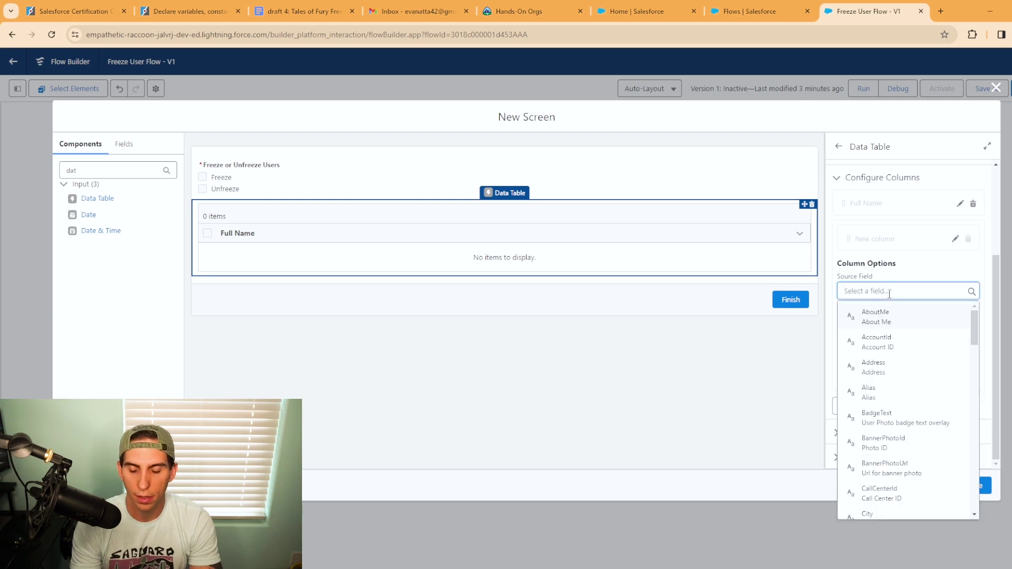
type("id")
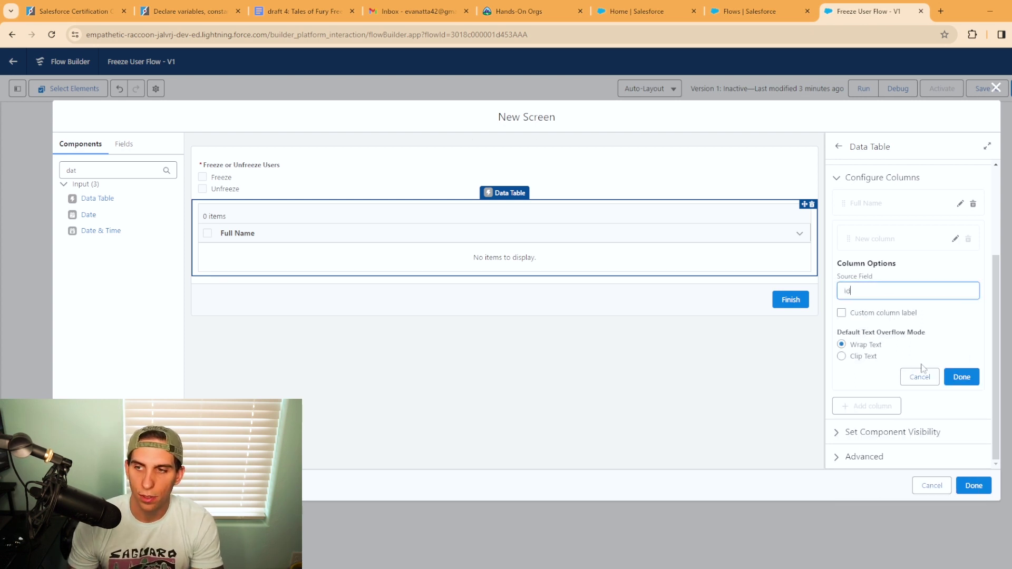
left_click(966, 377)
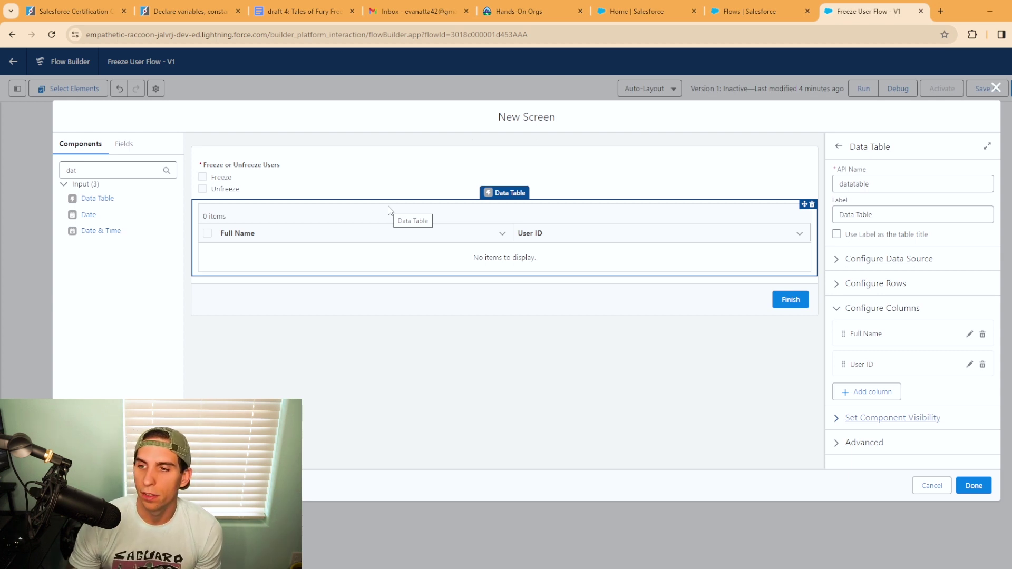
Step: Save the flow and add a Decision labelled 'Freeze Users?' after the screen
left_click(973, 486)
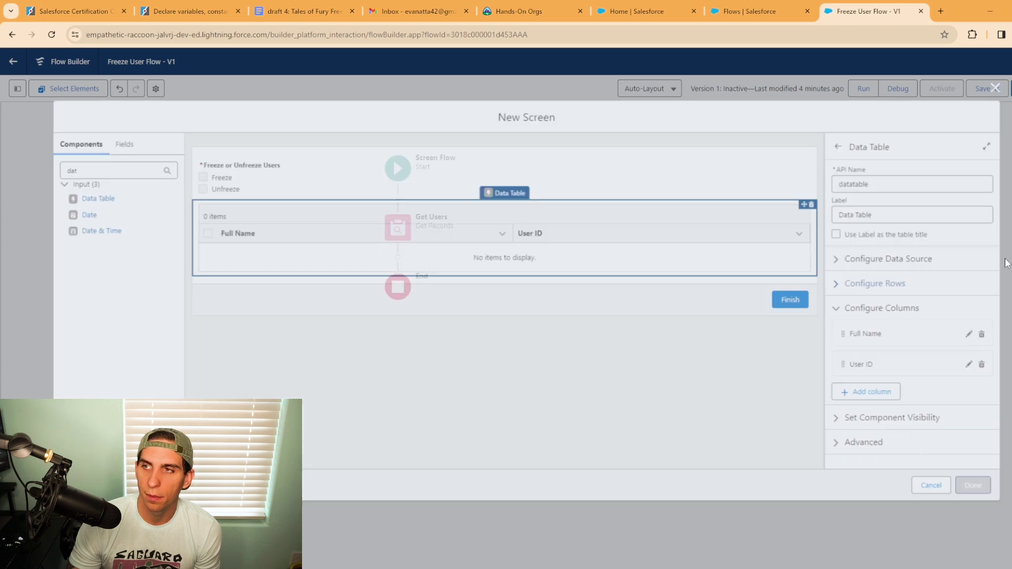
left_click(1010, 89)
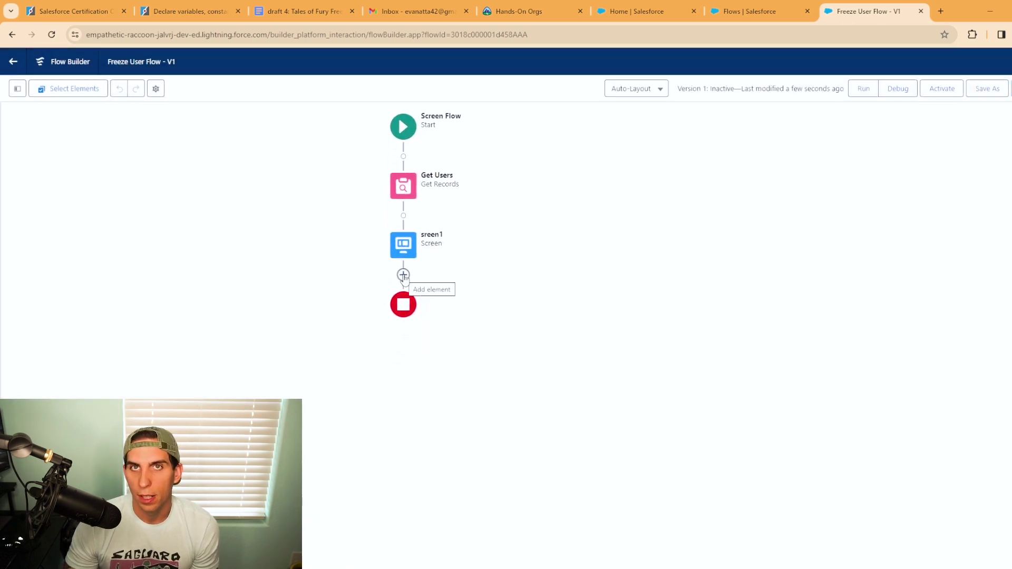
left_click(403, 275)
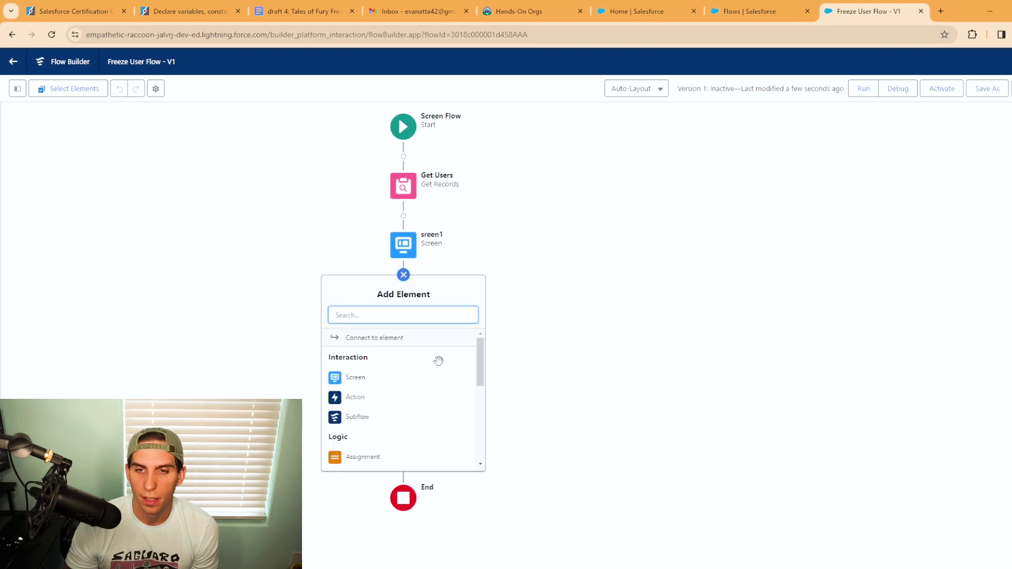
scroll(442, 388, "down", 2)
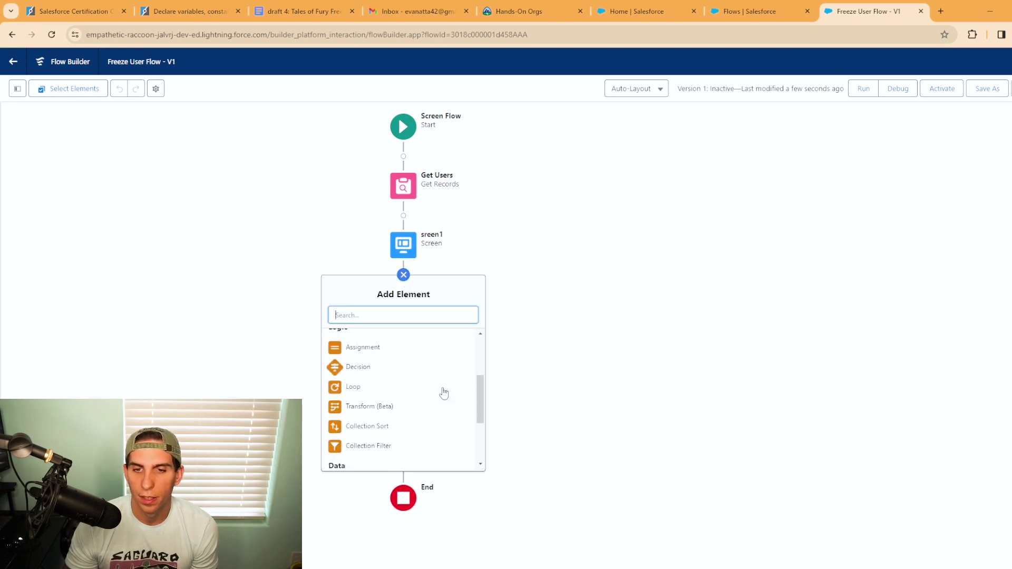
left_click(358, 369)
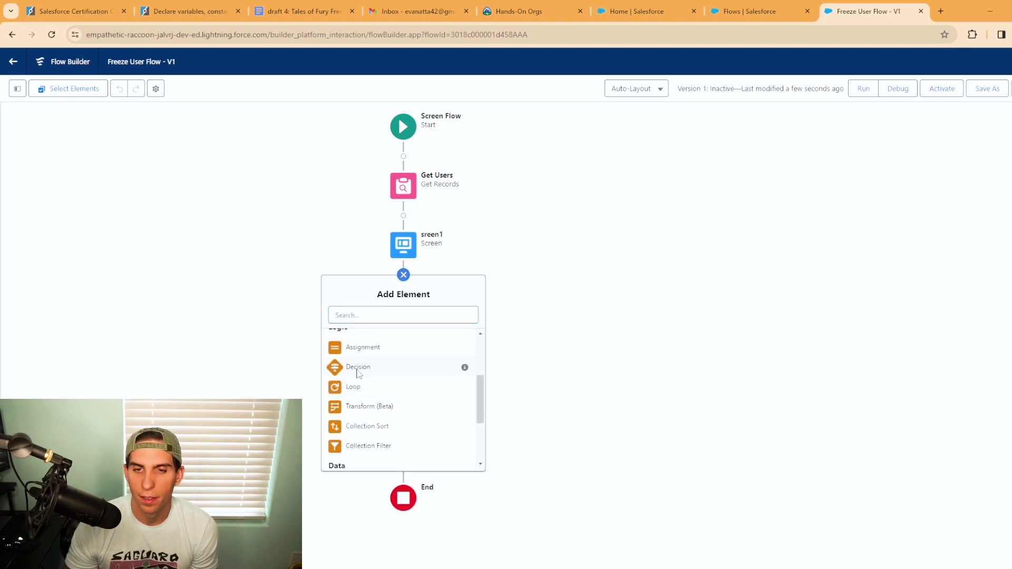
left_click(357, 369)
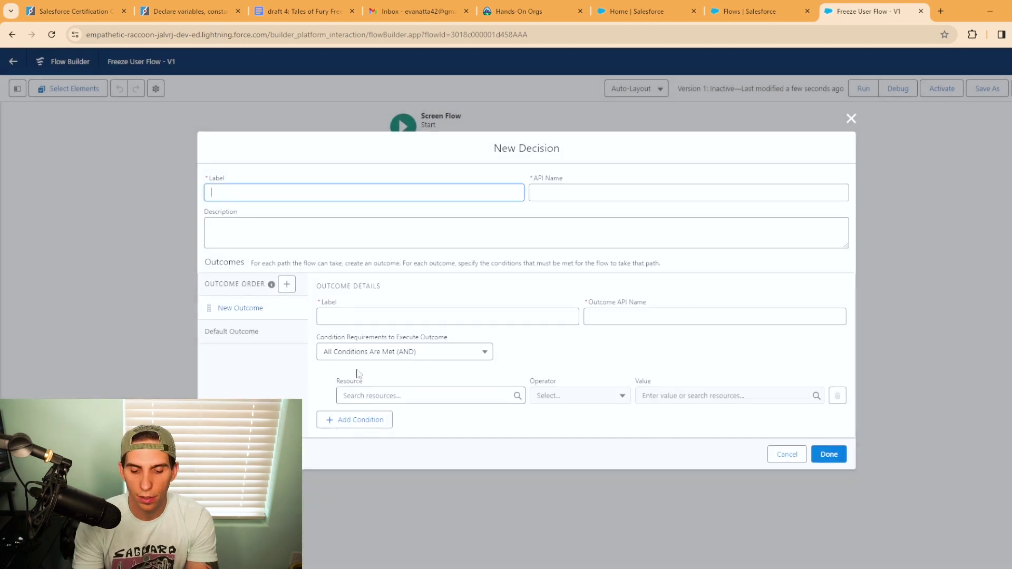
type("Freeze Users?")
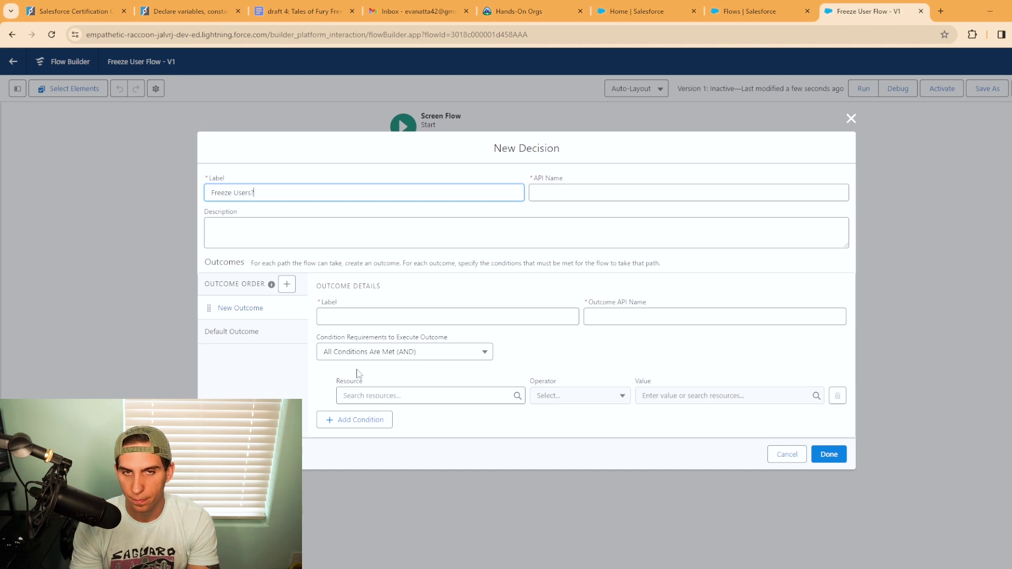
key("Tab")
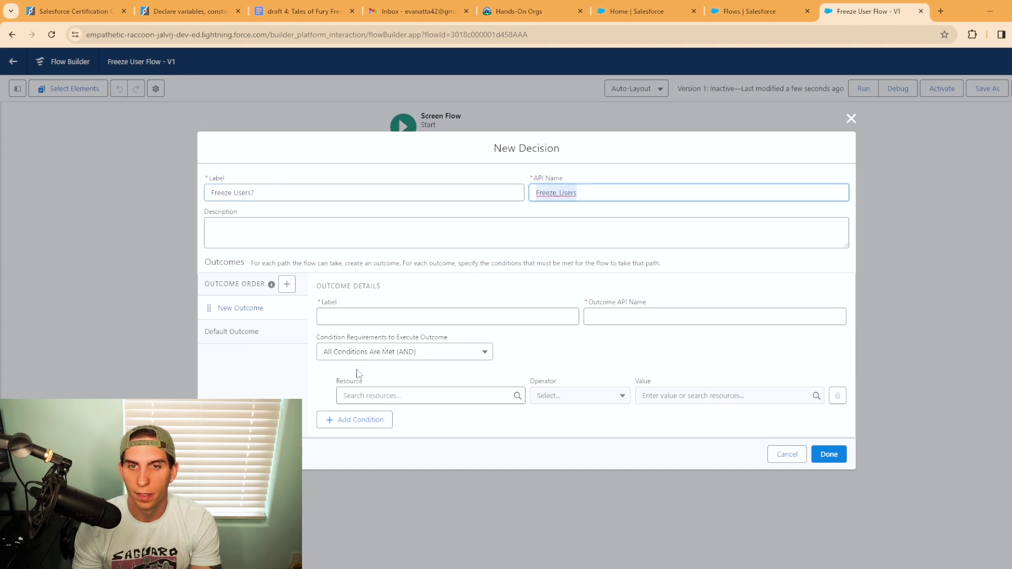
Step: Define the Yes outcome as Freeze_or_Unfreeze_Users Equals Freeze
left_click(411, 309)
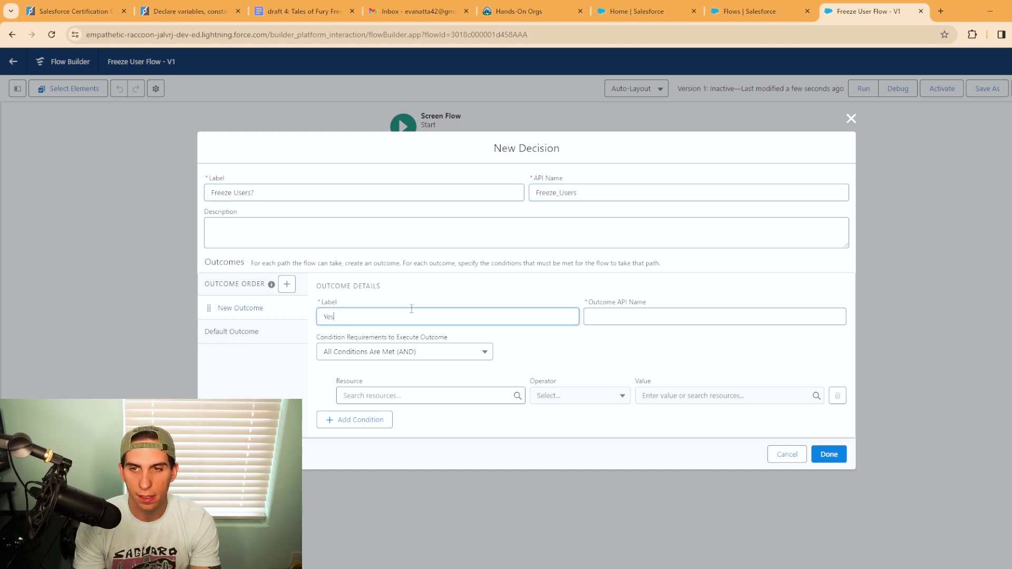
key("Tab")
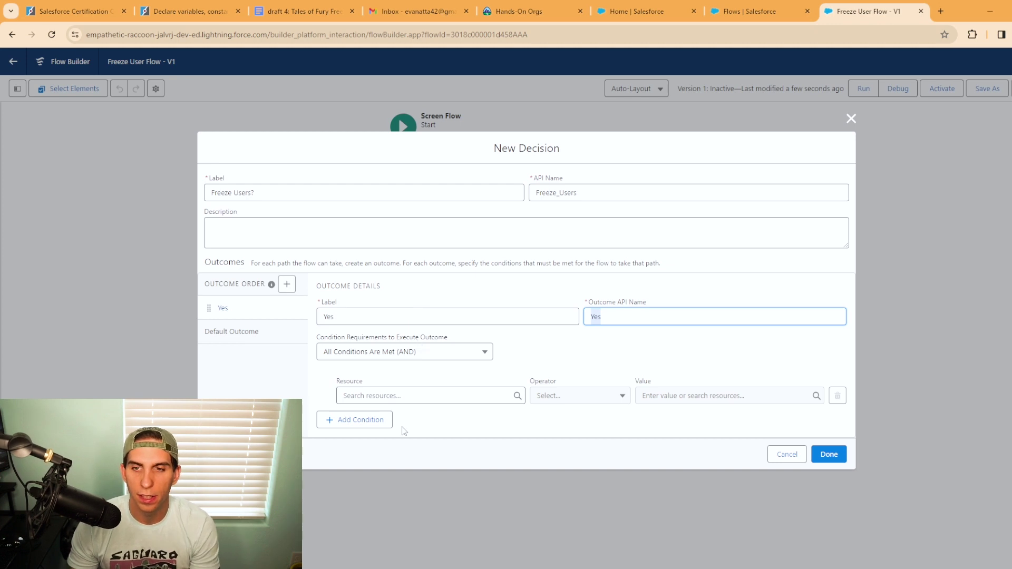
left_click(399, 396)
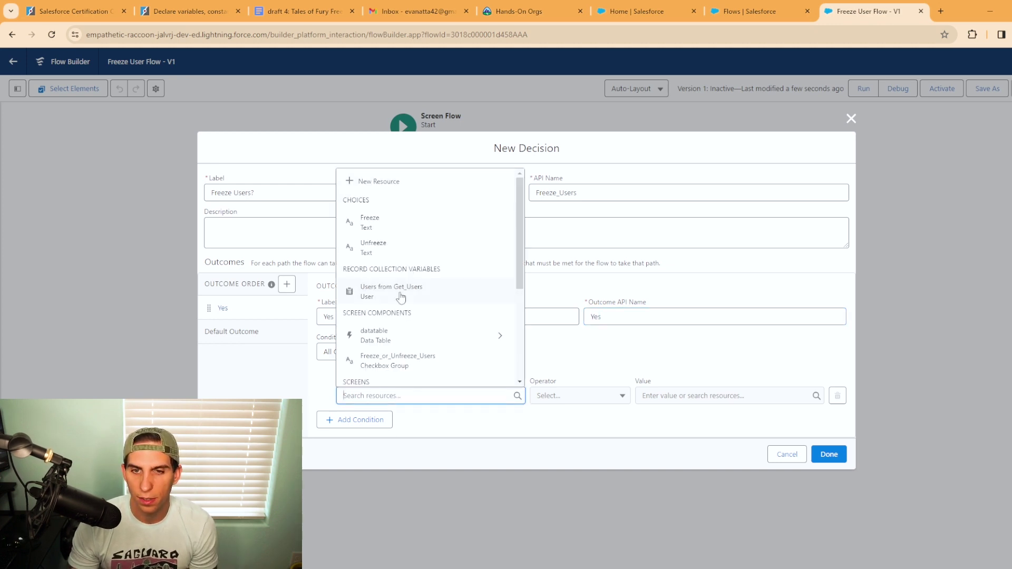
left_click(408, 363)
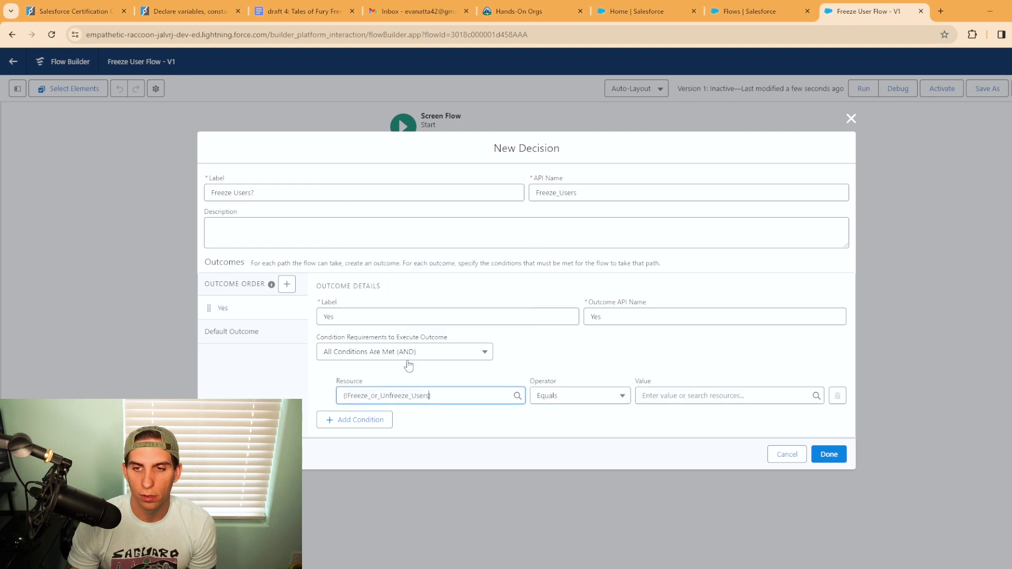
left_click(679, 396)
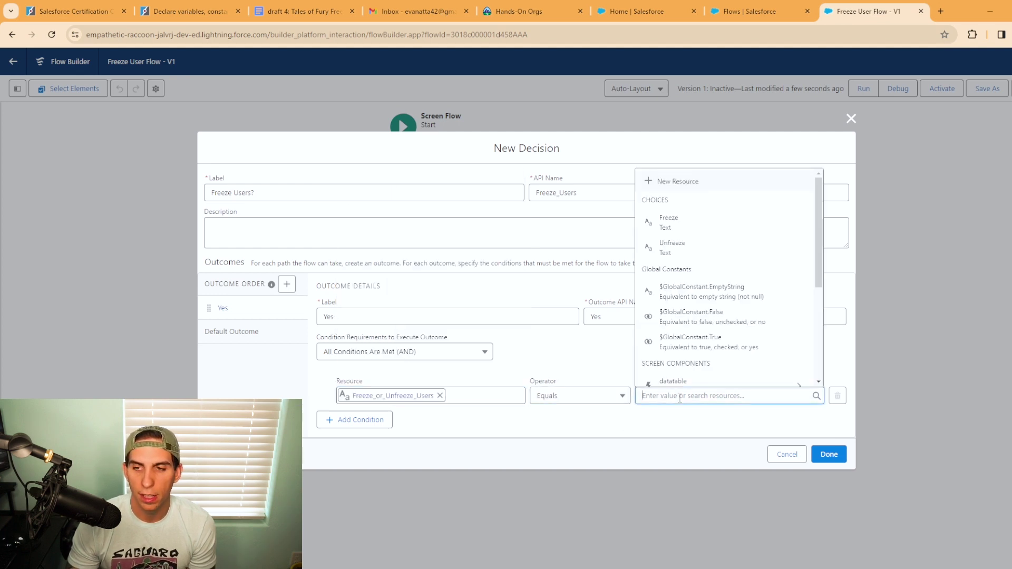
left_click(681, 225)
left_click(593, 417)
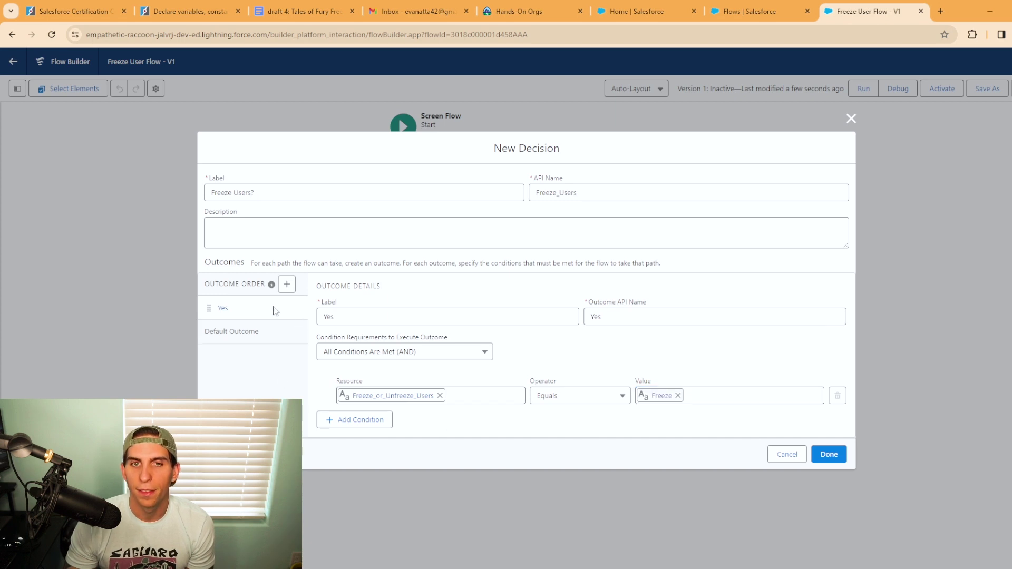
Step: Rename the default outcome to 'No' and save the decision
left_click(248, 334)
left_click(377, 298)
key("ctrl+a")
type("No")
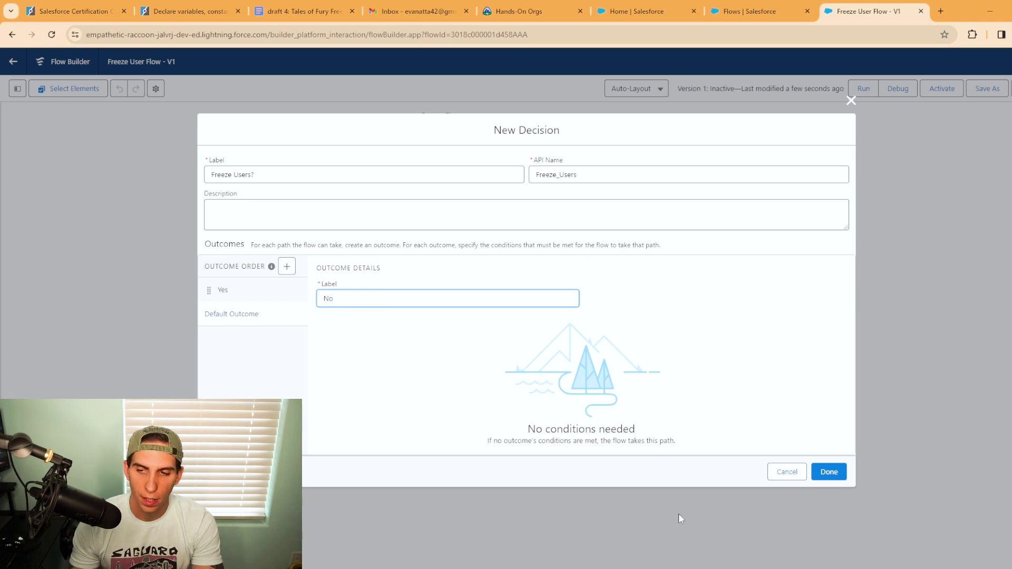
left_click(829, 473)
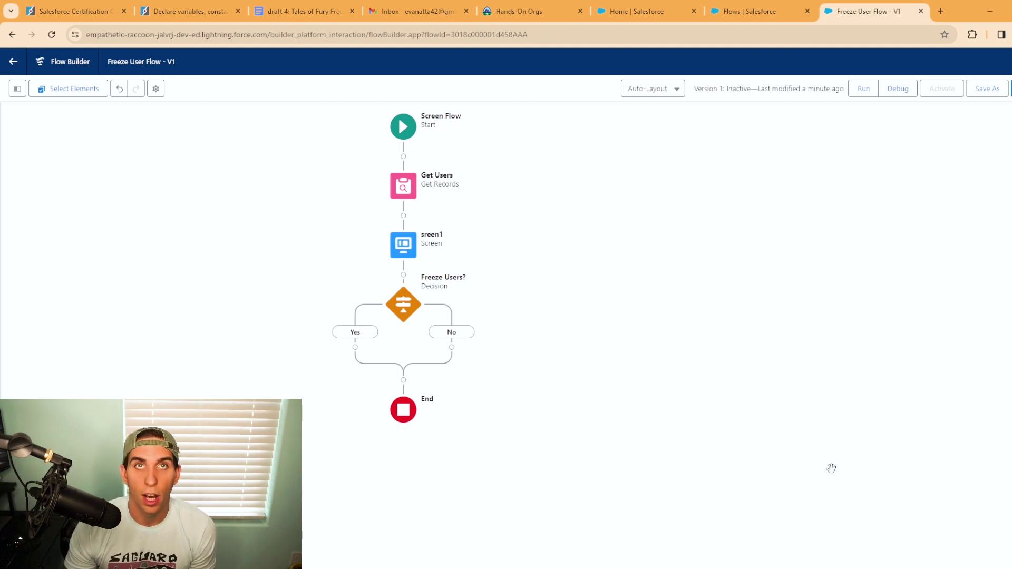
Step: Add a Loop labelled 'Freeze Loop' on the Yes path over {!datatable.selectedRows}
left_click(355, 348)
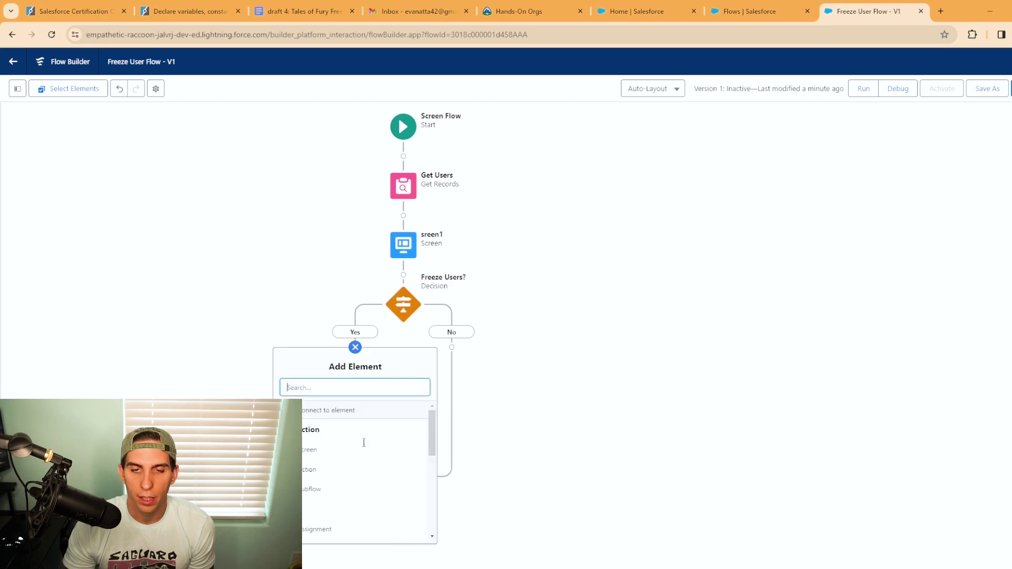
scroll(357, 475, "down", 5)
scroll(353, 472, "up", 1)
left_click(310, 462)
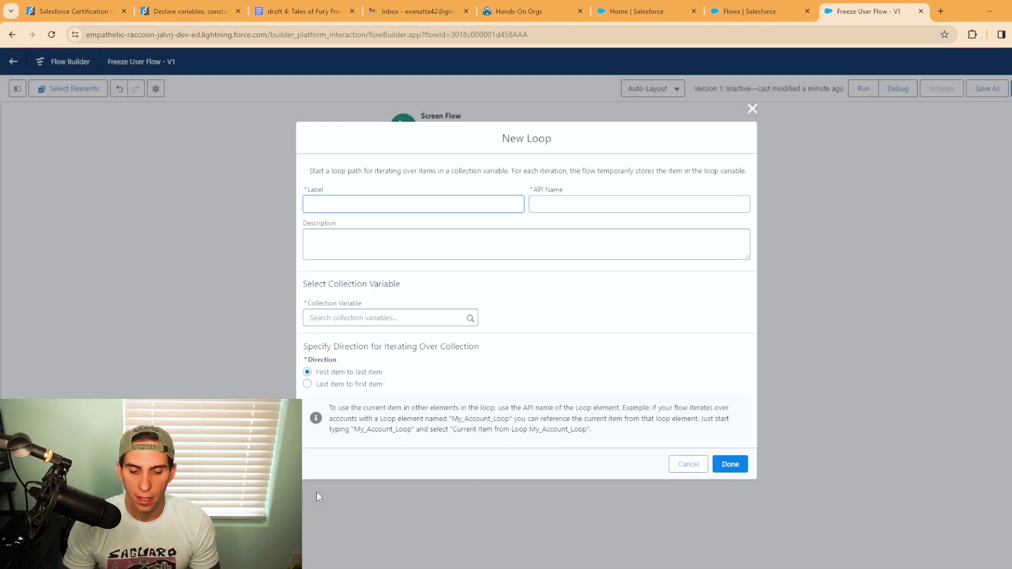
type("Freeze Loop")
key("Tab")
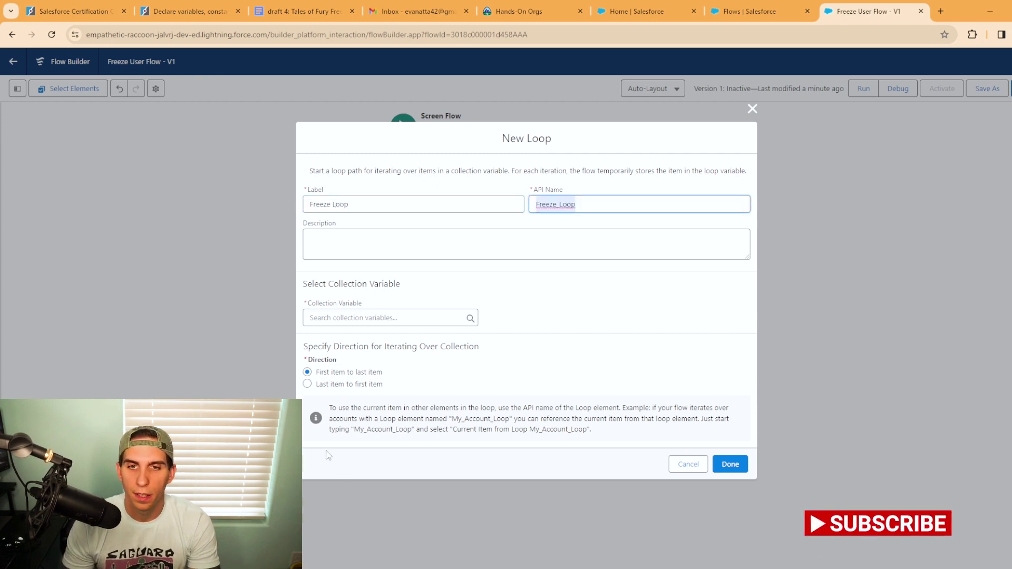
left_click(390, 318)
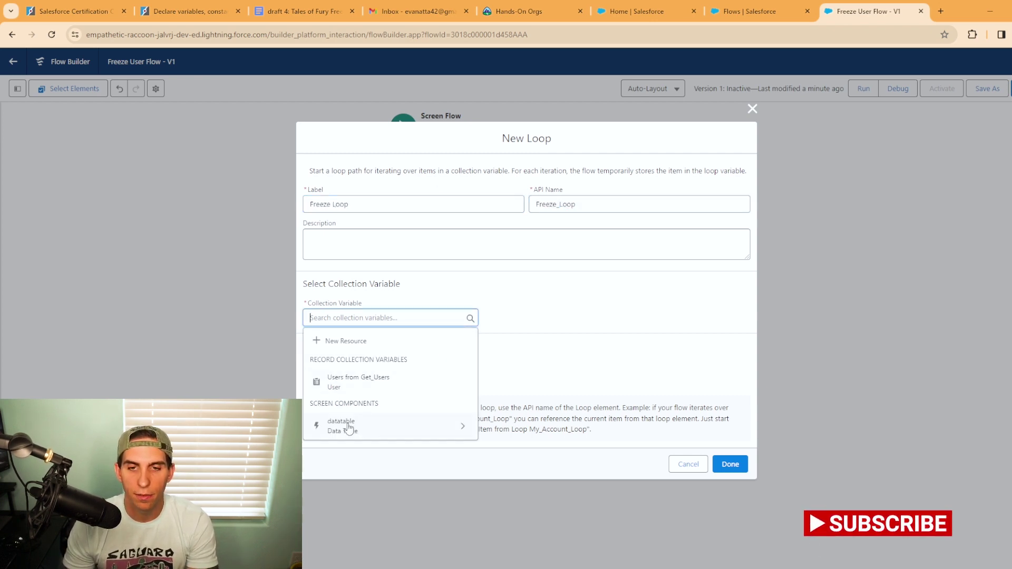
left_click(392, 430)
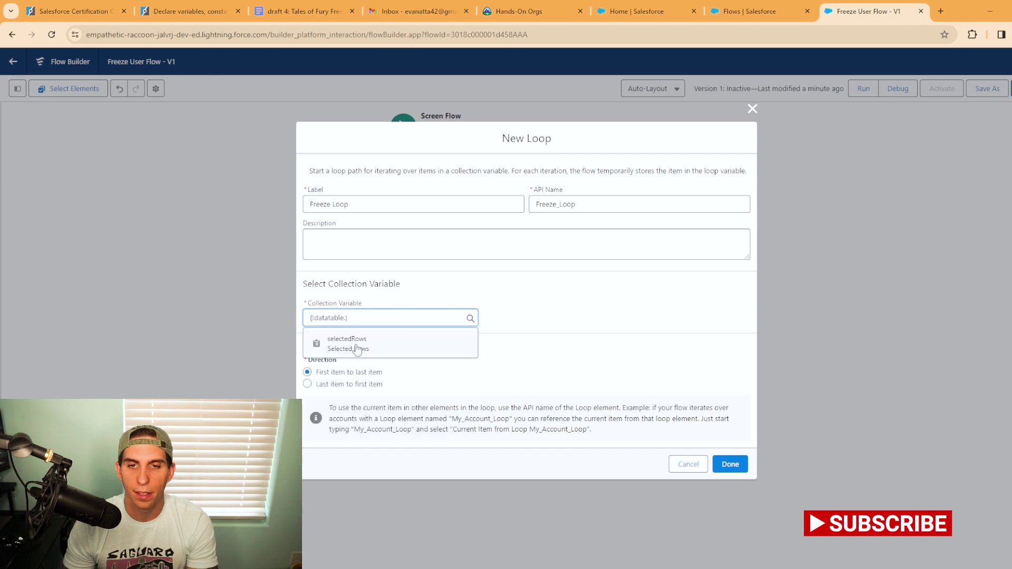
left_click(357, 344)
left_click(737, 464)
Step: Add an Update Records element in the loop's For Each path, labelled Freeze Users, with API name Freeze_Users2
left_click(339, 420)
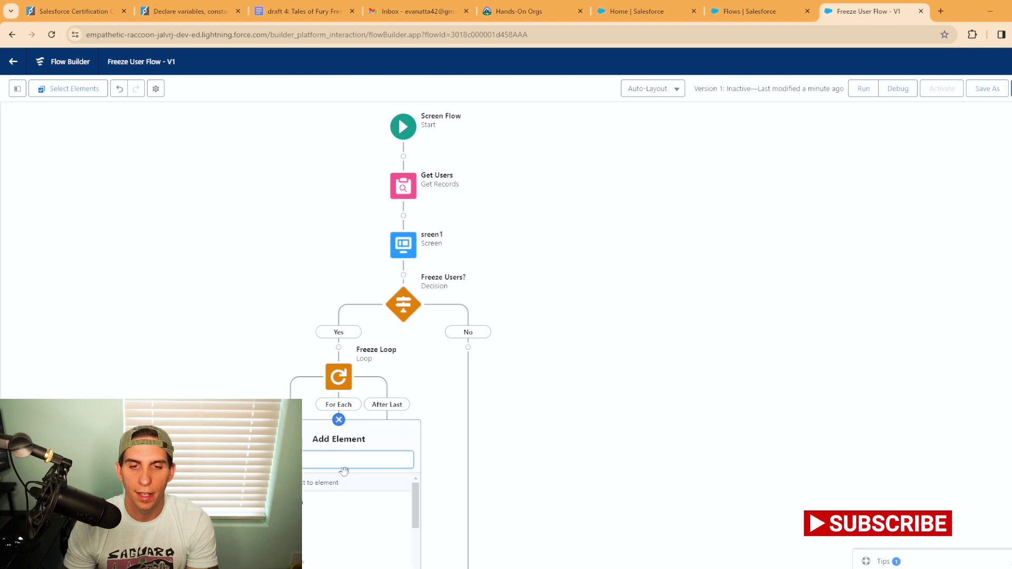
scroll(346, 515, "down", 2)
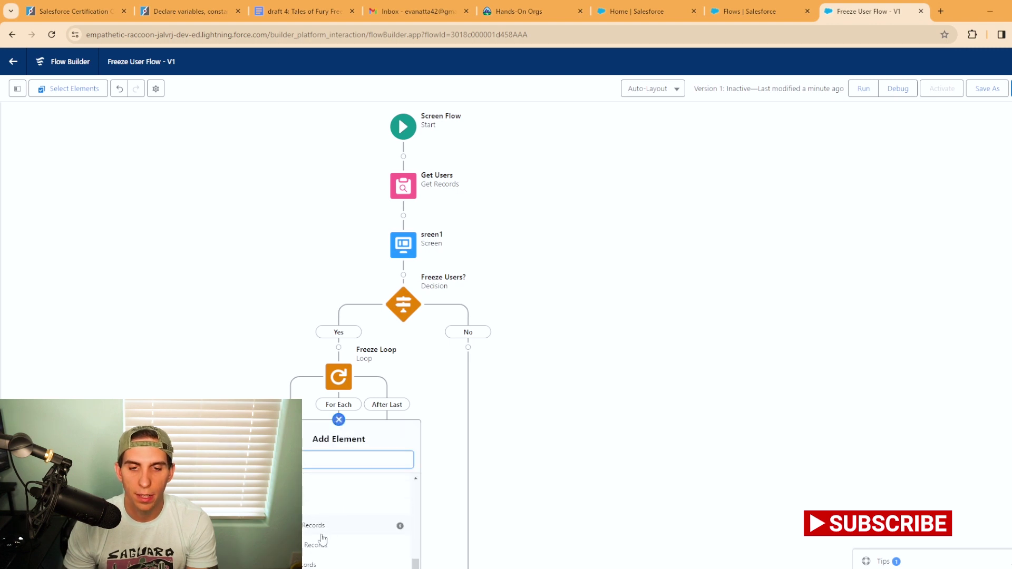
left_click(316, 545)
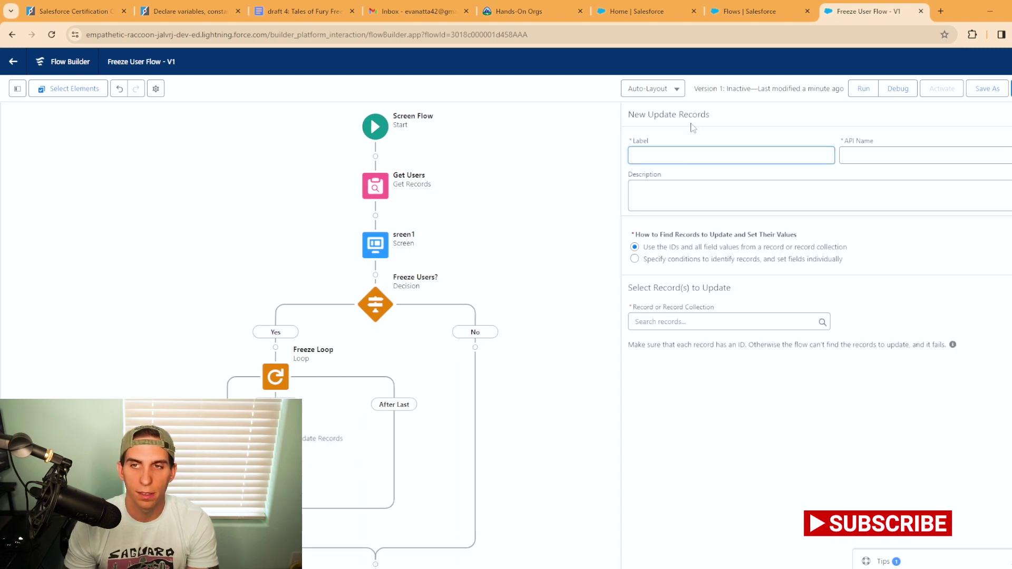
type("Update")
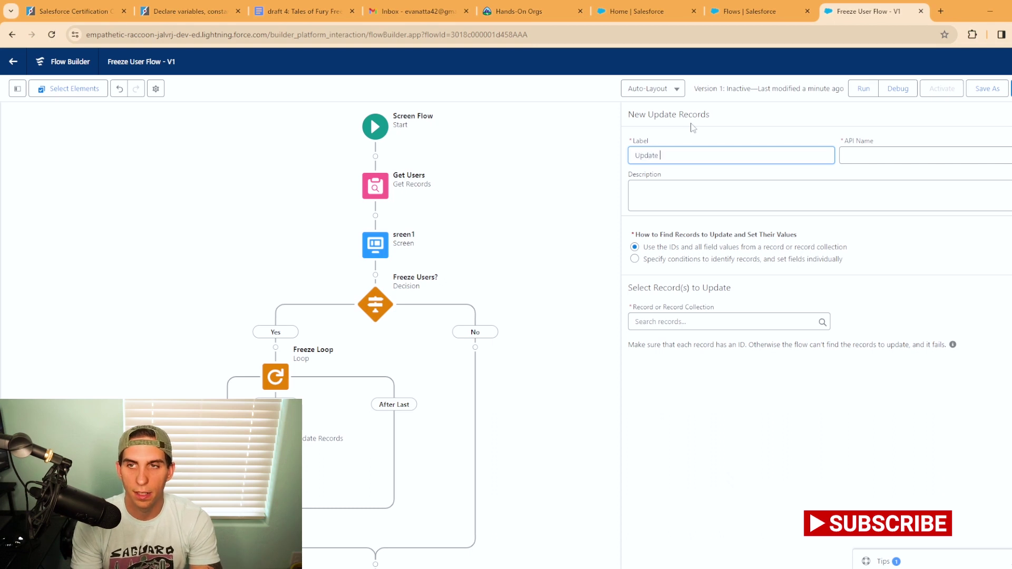
type(" Users")
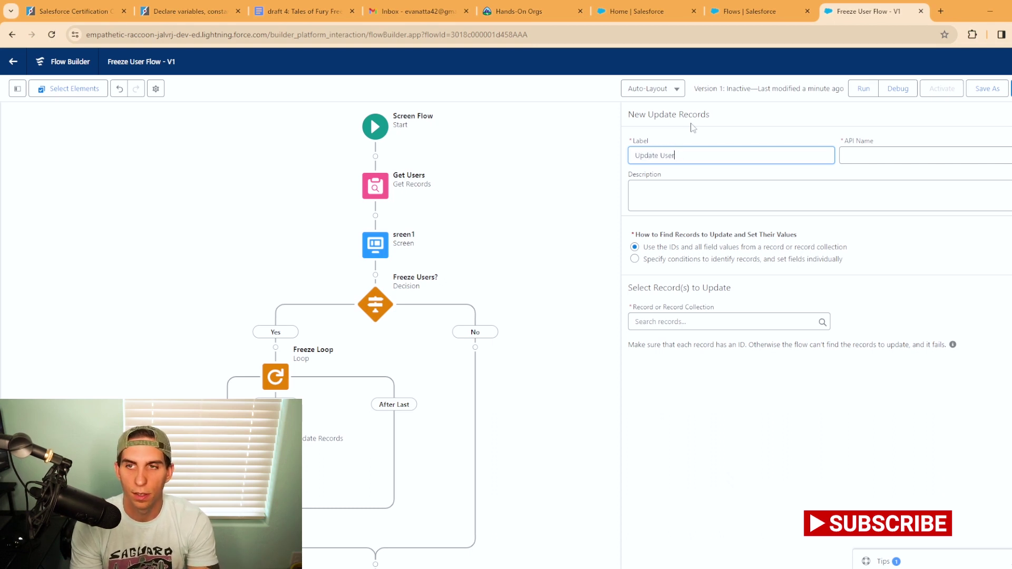
key("BackSpace")
key("BackSpace")
key("BackSpace")
key("BackSpace")
key("BackSpace")
key("BackSpace")
key("BackSpace")
key("BackSpace")
key("BackSpace")
type("Freez")
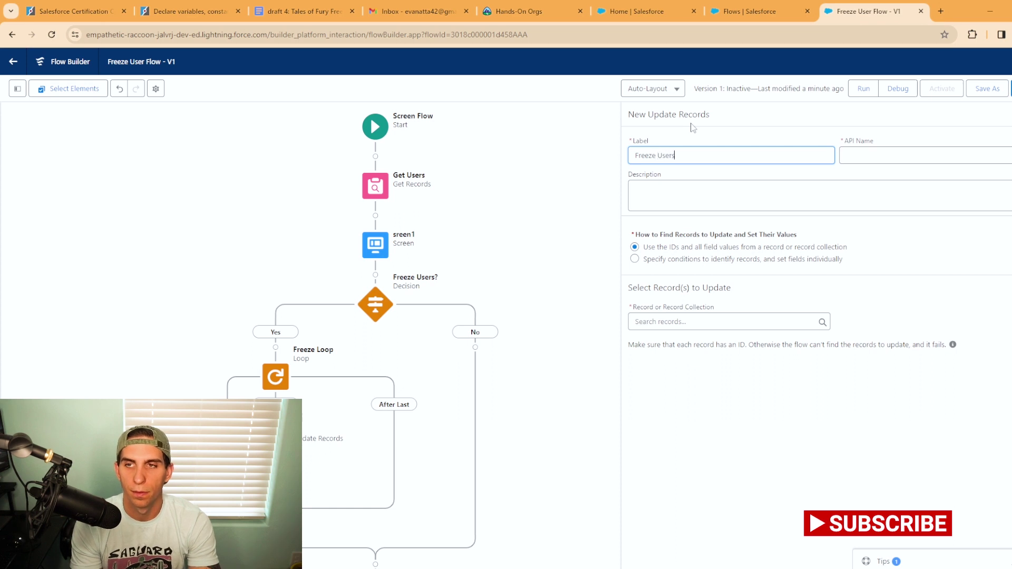
key("Tab")
key("End")
type("2")
left_click(759, 119)
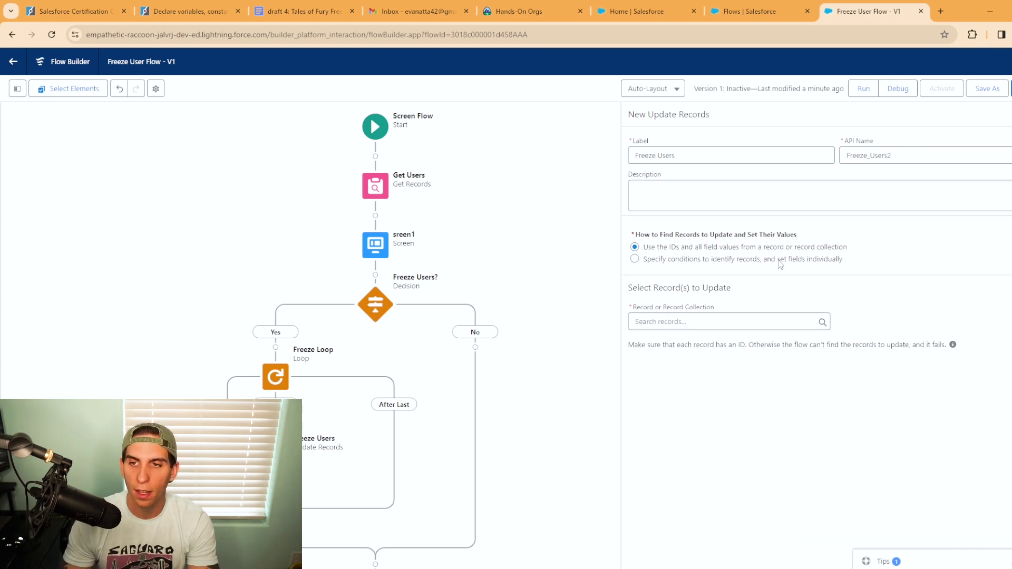
Step: Target User Login records with the condition UserId Equals Freeze_Loop.Id
left_click(635, 259)
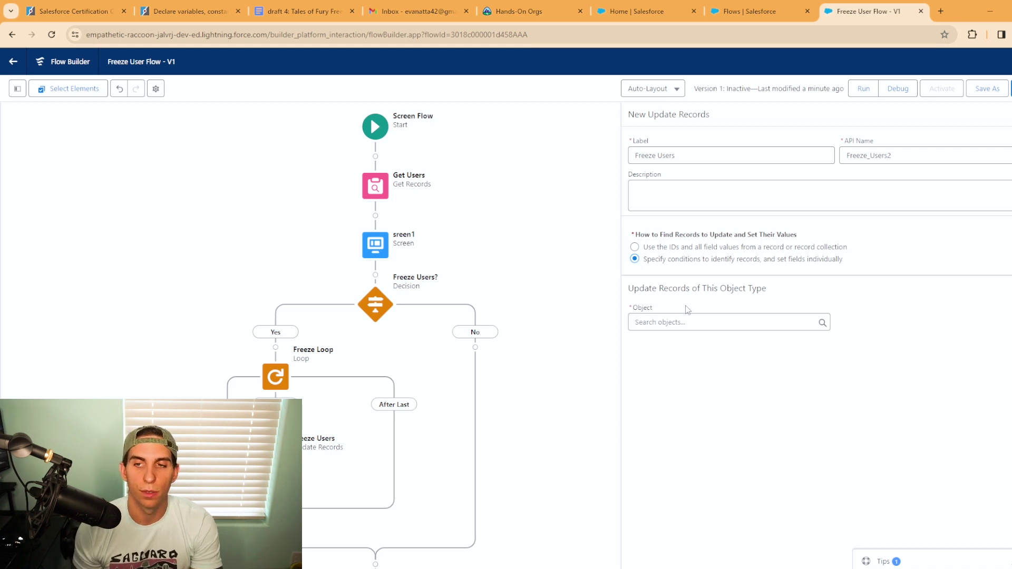
left_click(686, 321)
type("user")
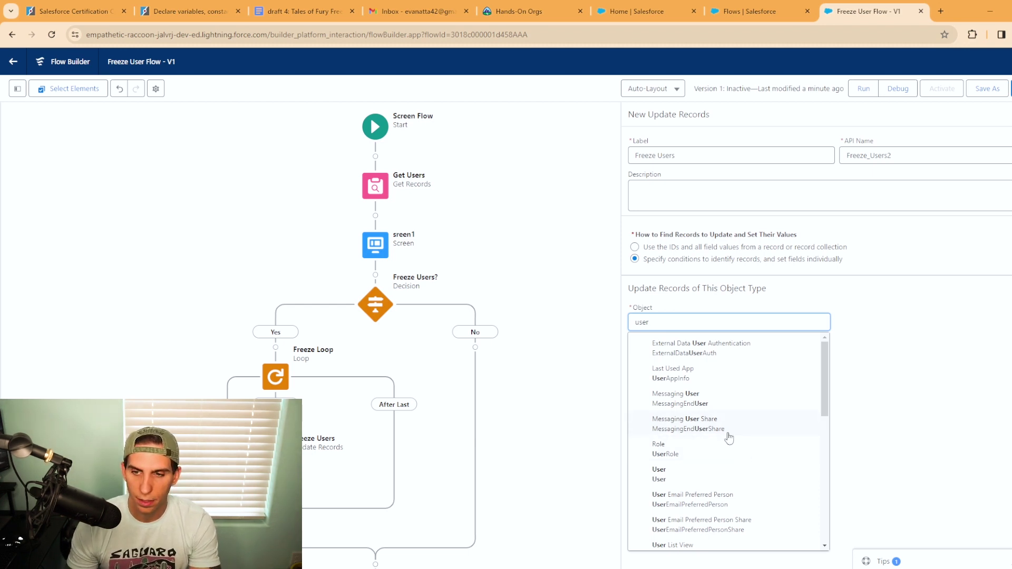
scroll(743, 457, "down", 1)
scroll(729, 440, "down", 2)
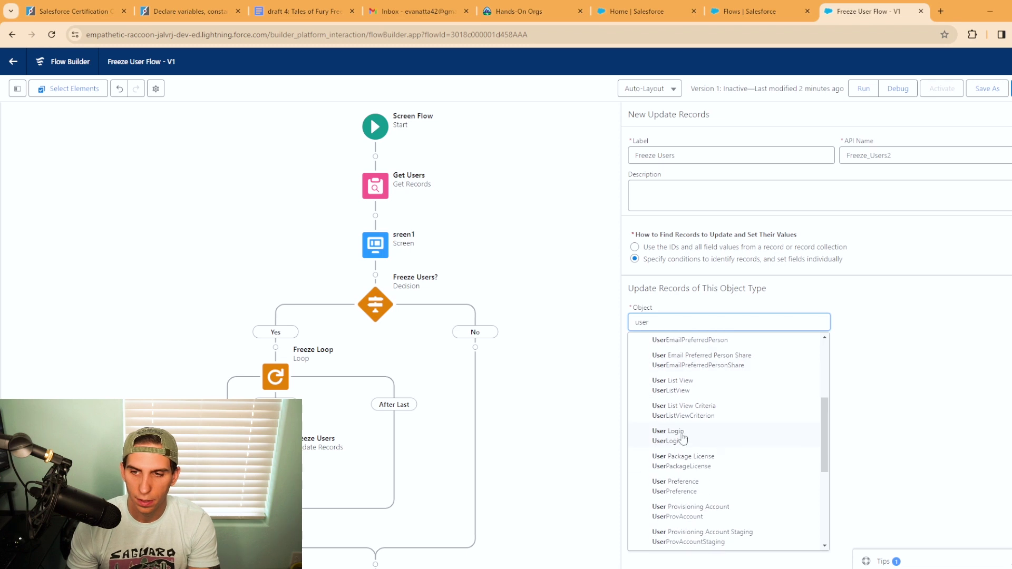
left_click(699, 454)
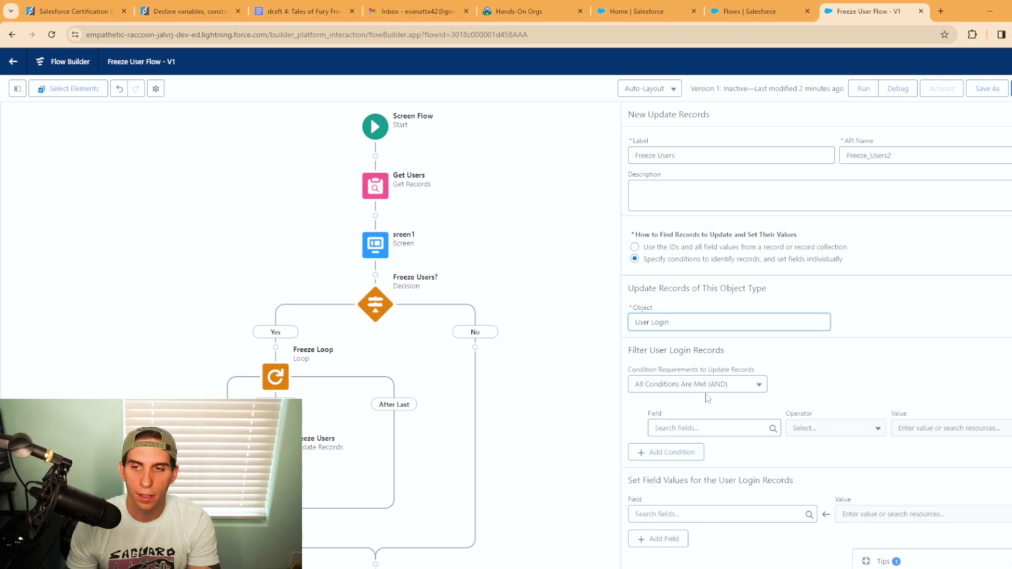
left_click(684, 427)
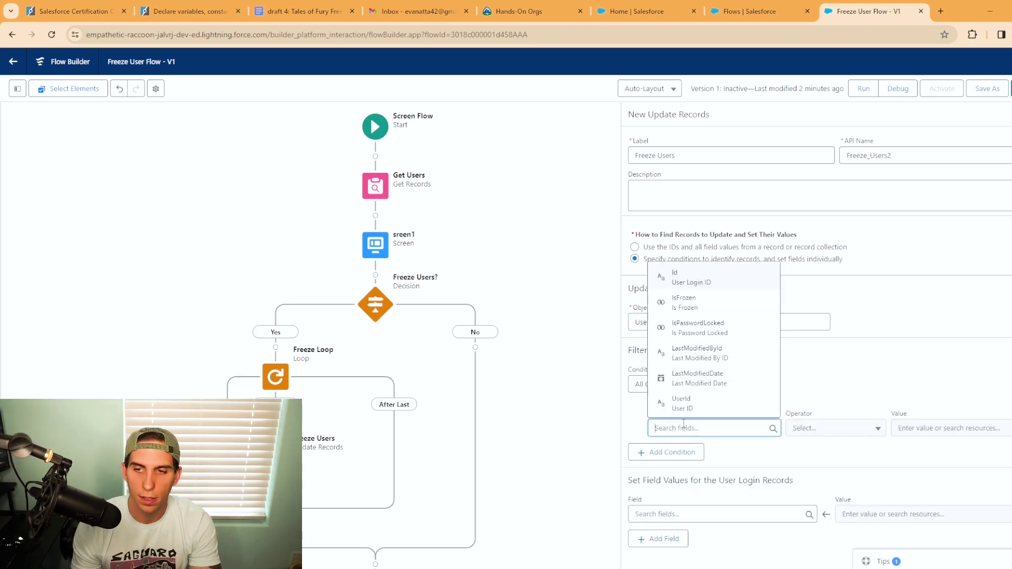
left_click(681, 404)
left_click(908, 428)
scroll(973, 363, "down", 1)
scroll(973, 362, "down", 2)
left_click(944, 361)
scroll(958, 373, "down", 10)
scroll(960, 377, "down", 5)
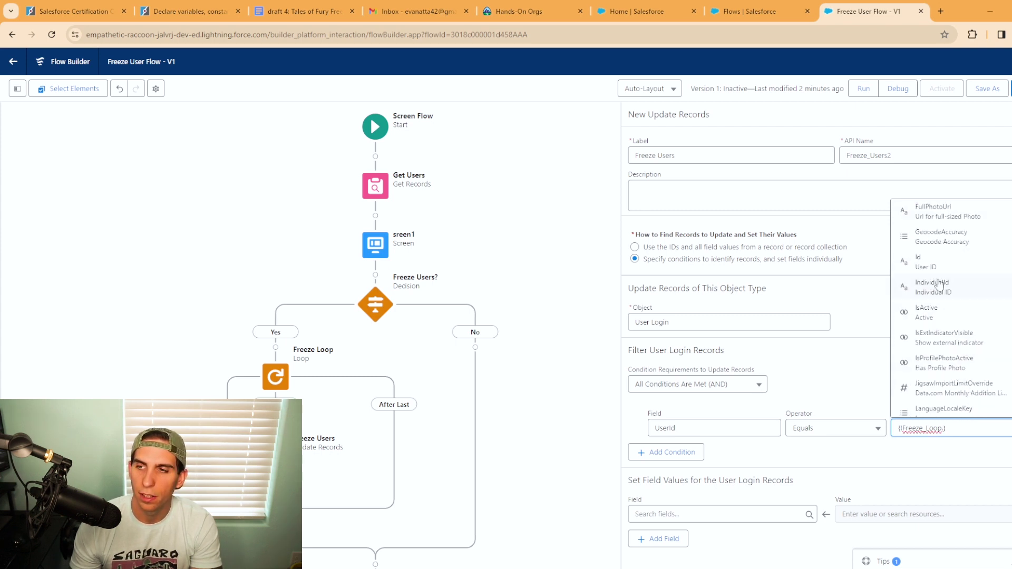
left_click(931, 265)
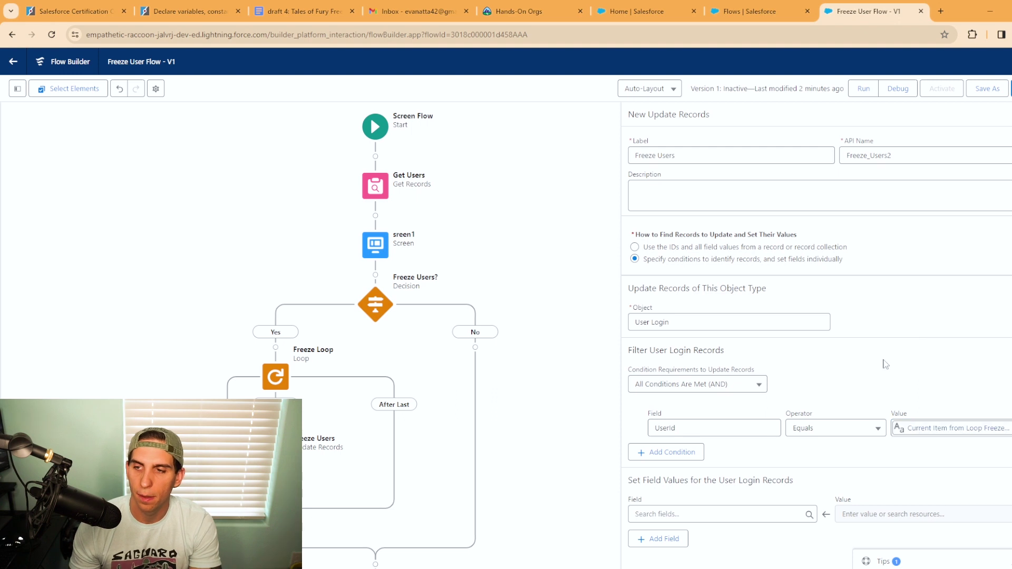
Step: Set the IsFrozen field to the global True constant and save the flow
left_click(679, 512)
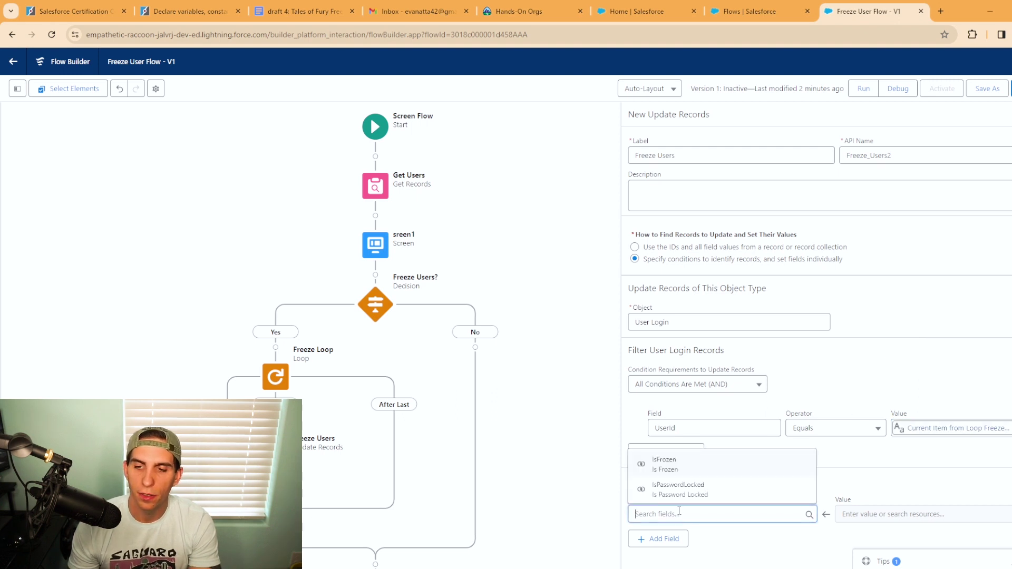
left_click(682, 472)
left_click(897, 522)
type("True")
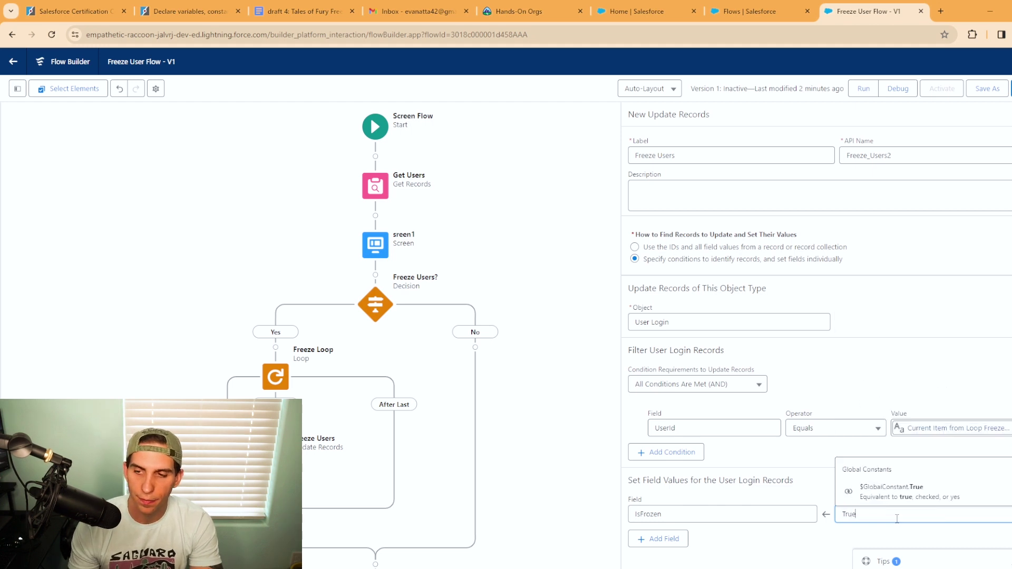
left_click(894, 494)
left_click(798, 532)
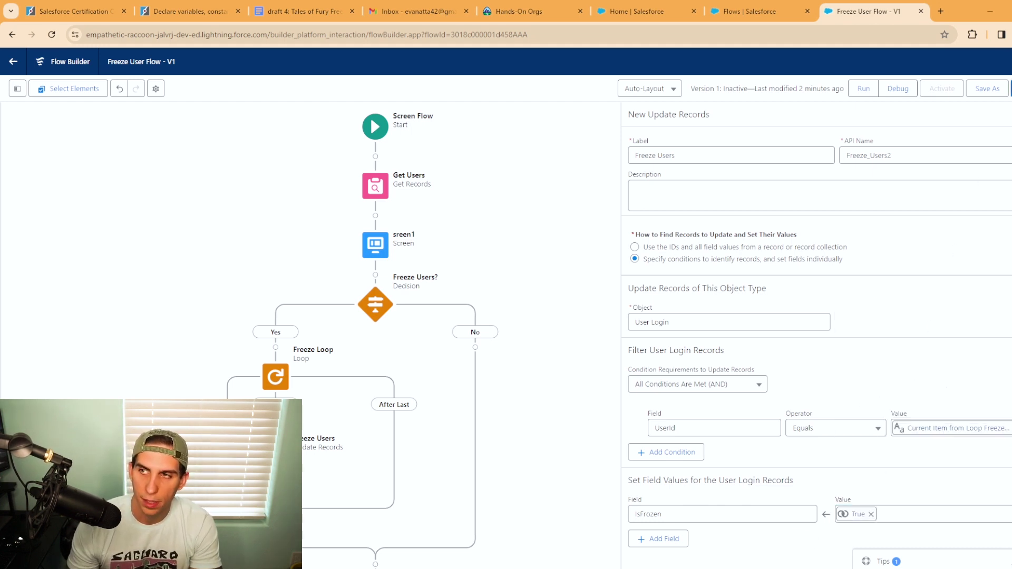
key("ctrl+s")
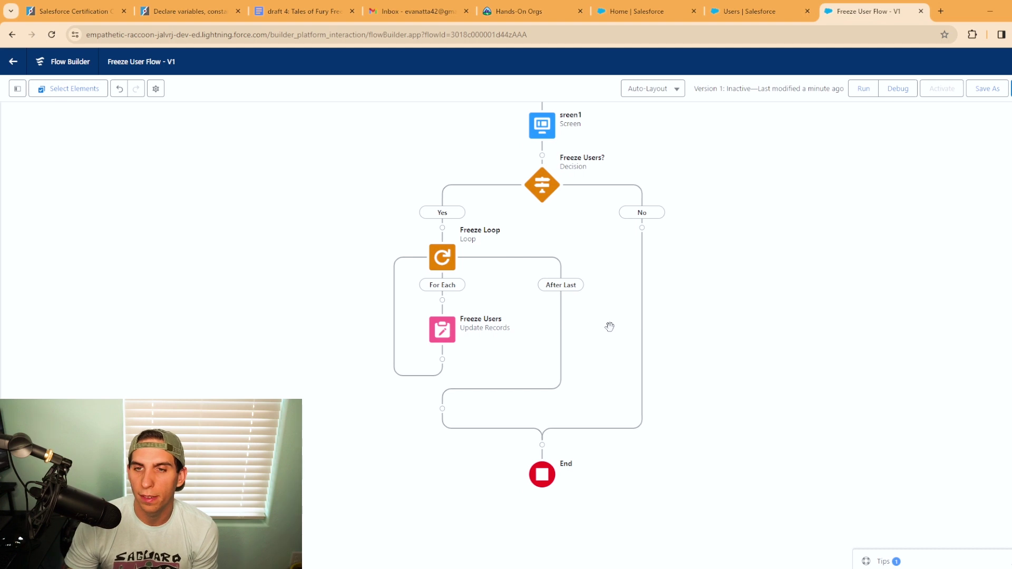
Step: Add a Loop named Unfreeze Loop on the No branch over {!datatable.selectedRows}
left_click(642, 227)
scroll(601, 369, "down", 3)
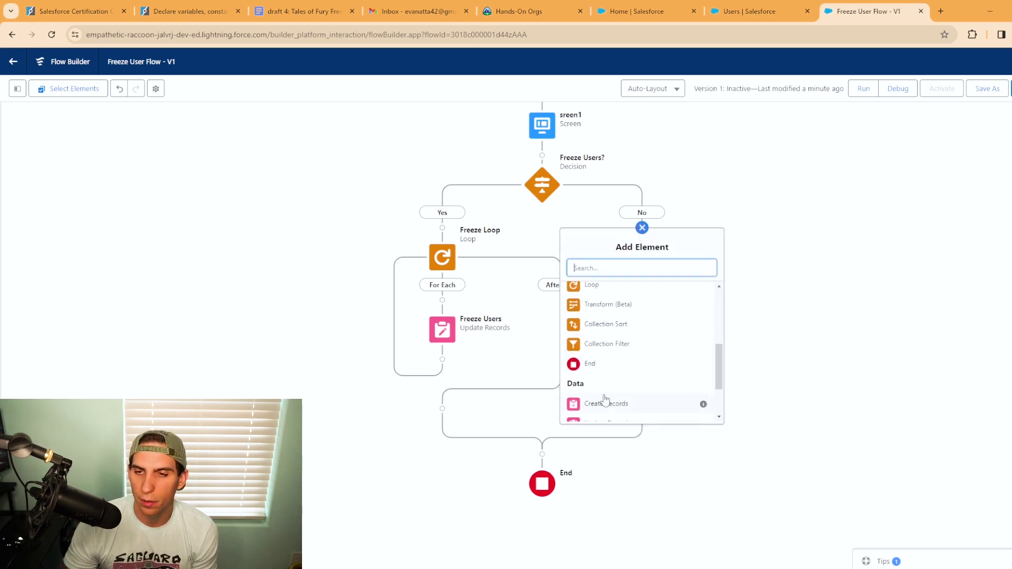
scroll(604, 343, "up", 3)
left_click(602, 345)
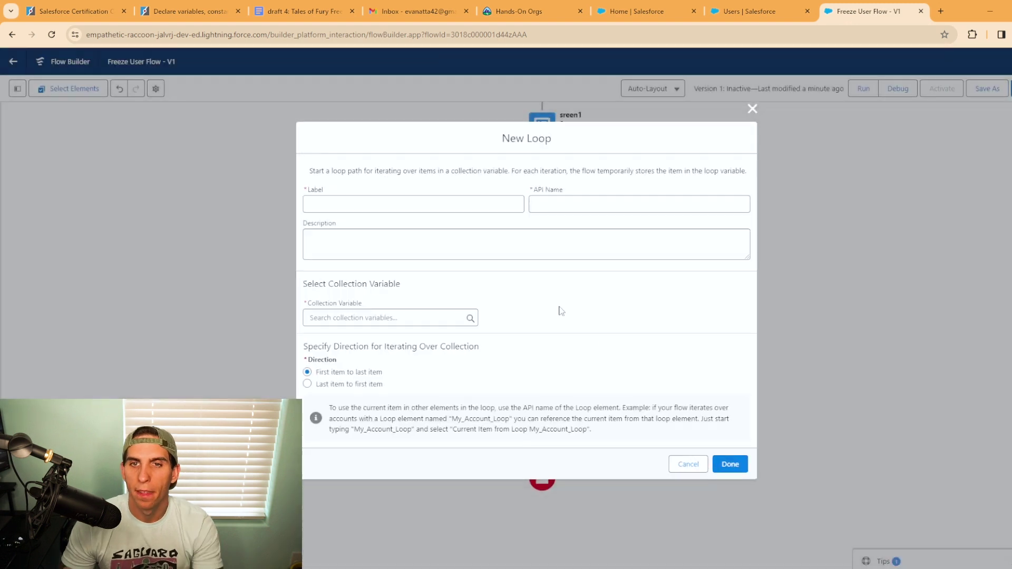
type("Unfr")
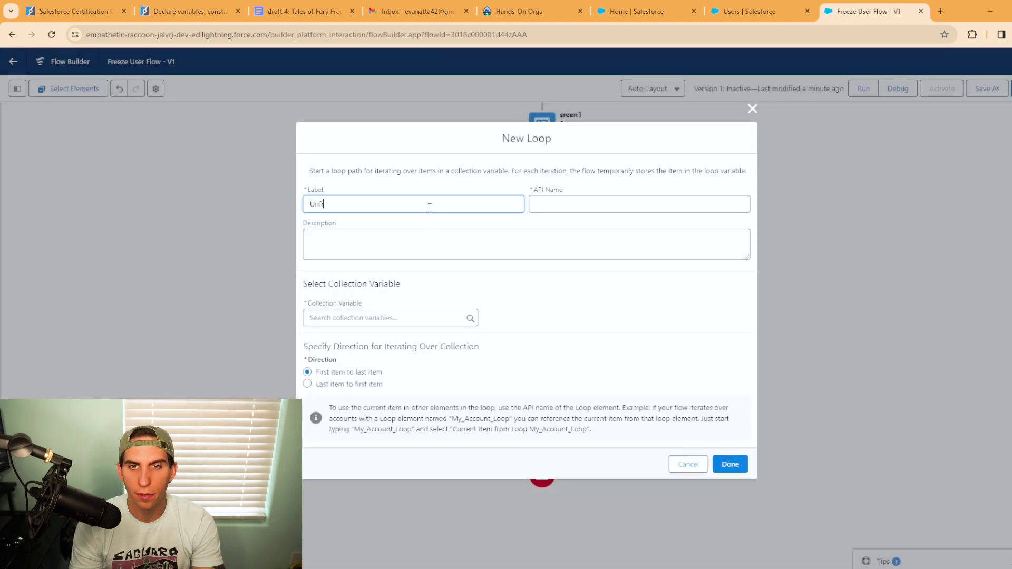
type("eeze Loop")
key("Tab")
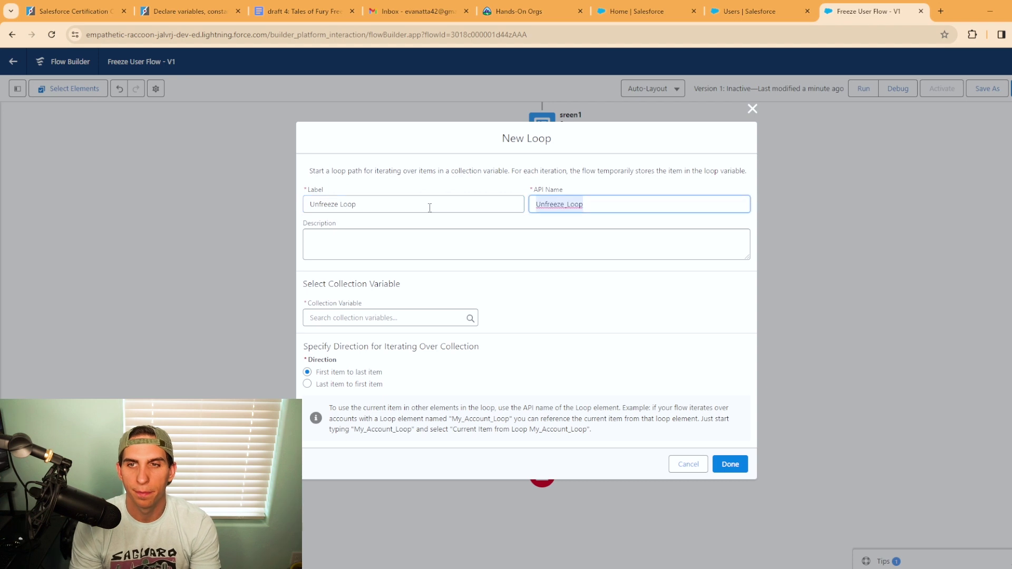
left_click(361, 321)
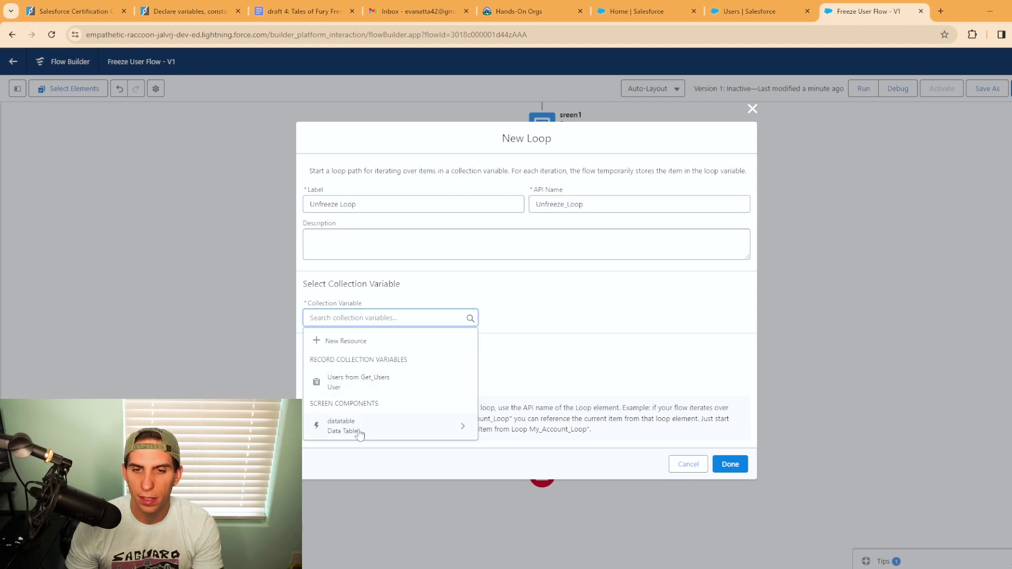
left_click(391, 430)
left_click(347, 344)
left_click(730, 464)
Step: Add an Update Records element labelled Unfreeze Users in the Unfreeze Loop's For Each path
left_click(659, 301)
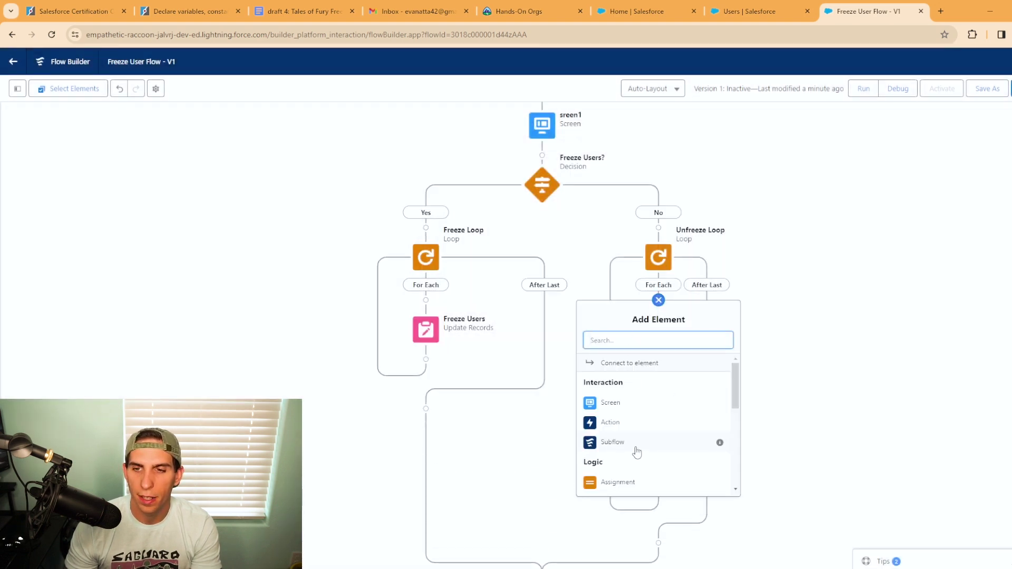
scroll(636, 447, "down", 5)
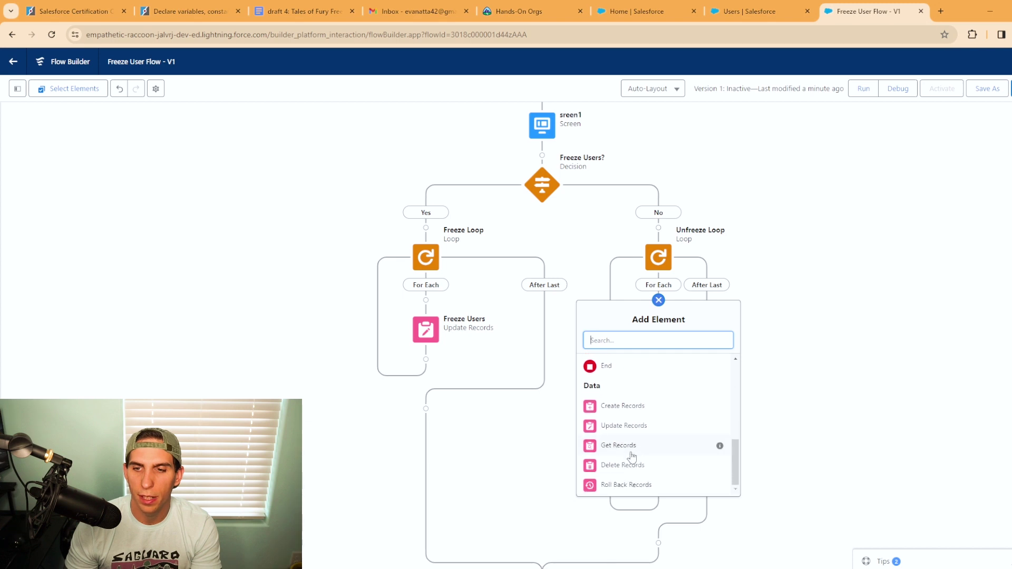
left_click(627, 426)
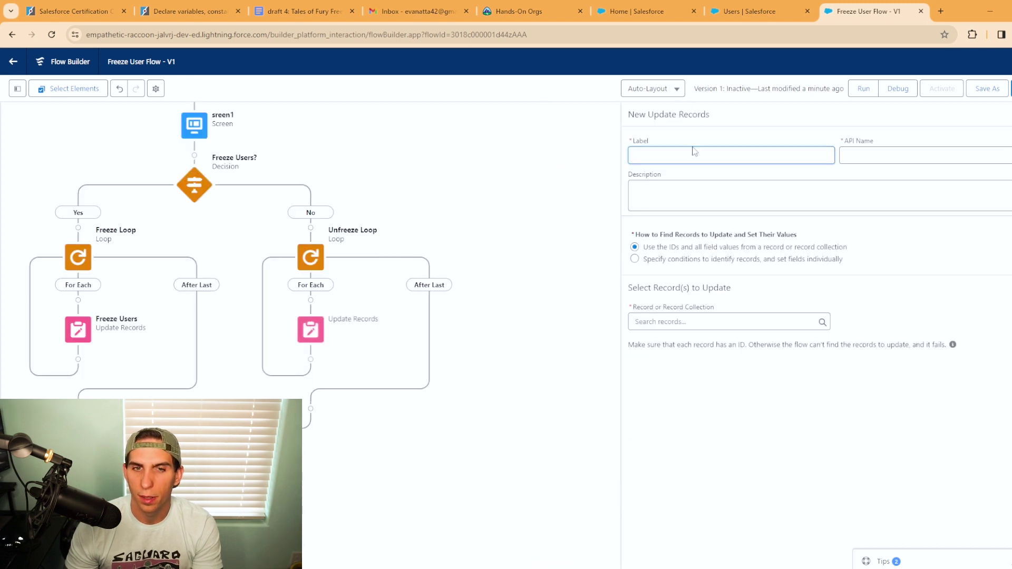
type("Unfr")
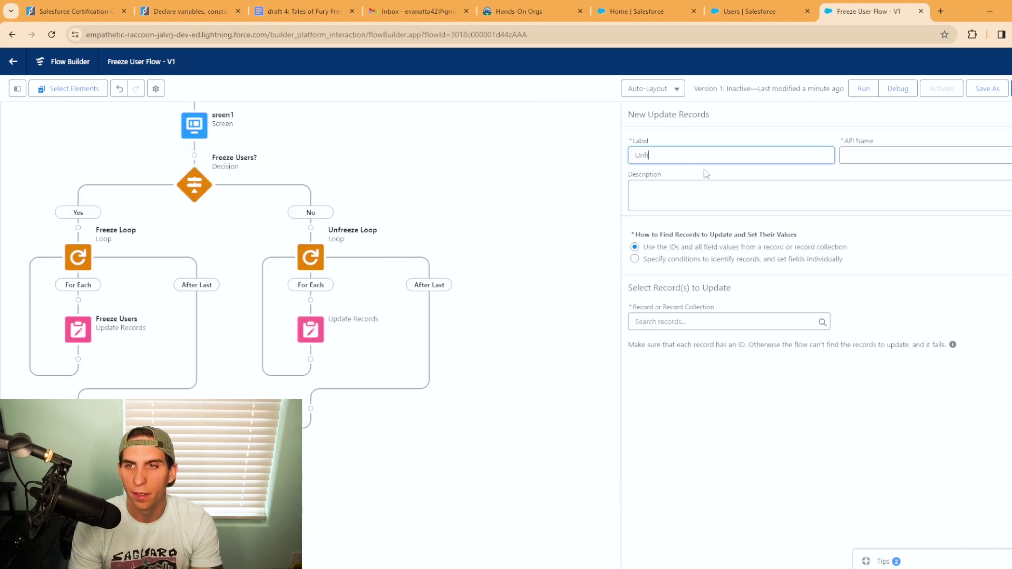
type("eeze Users")
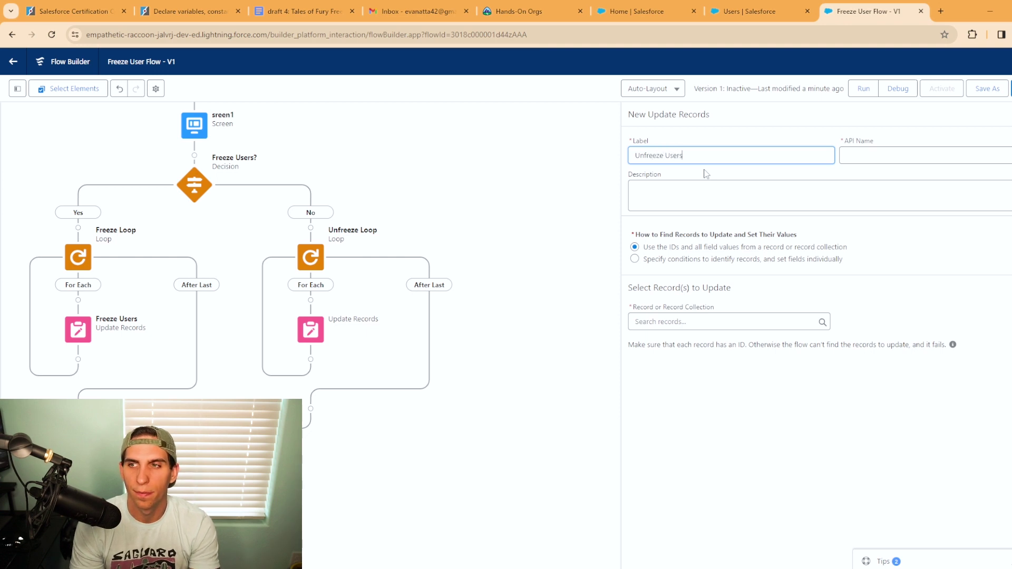
key("Tab")
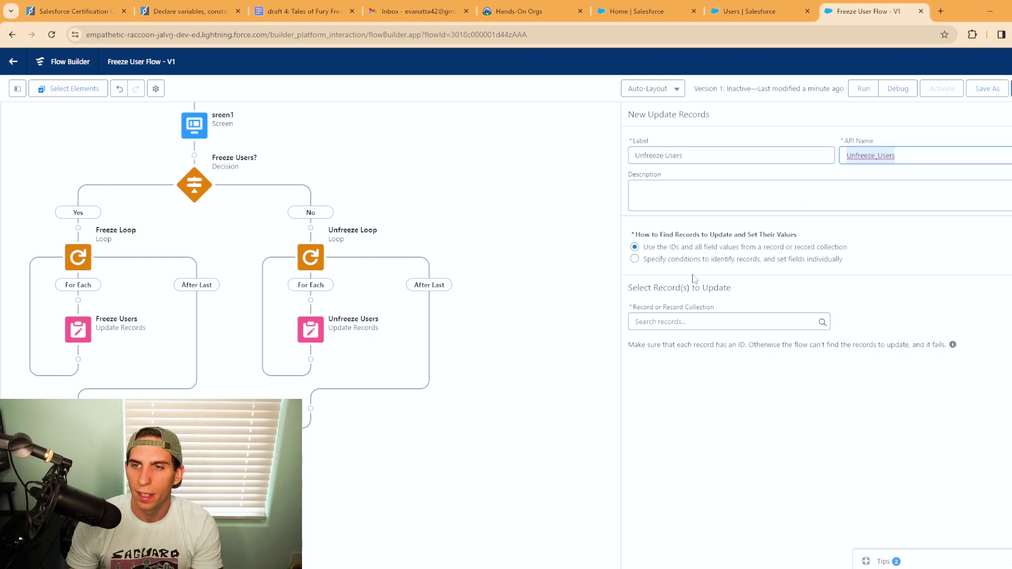
Step: Target User Login records with the condition UserId Equals Unfreeze_Loop.Id
left_click(635, 259)
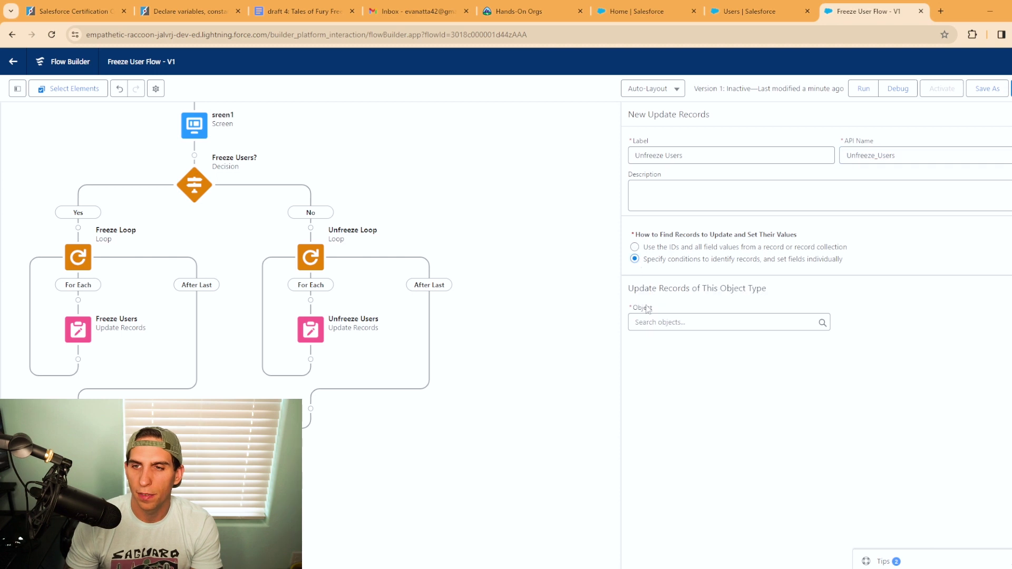
left_click(656, 322)
type("user log")
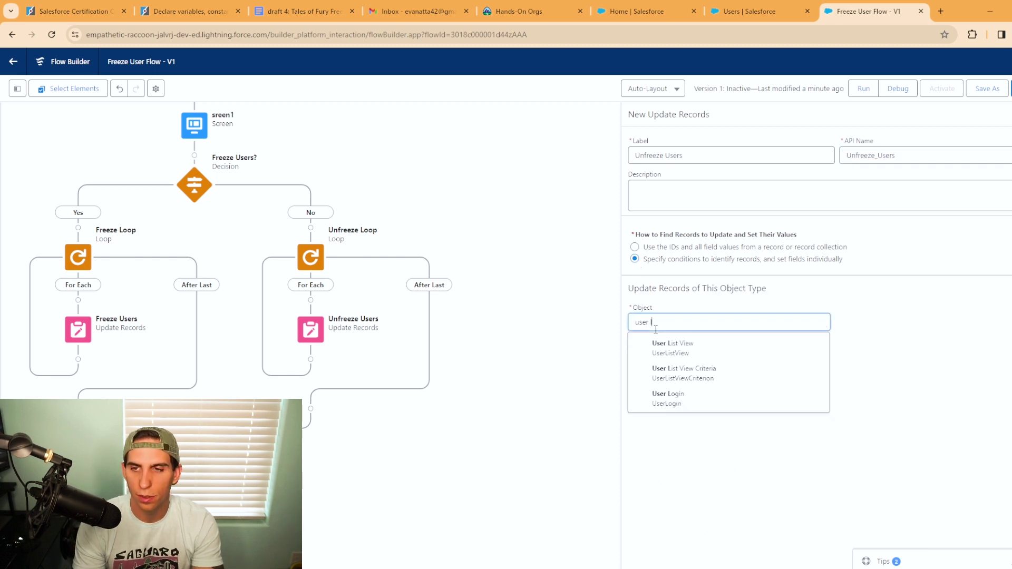
left_click(652, 348)
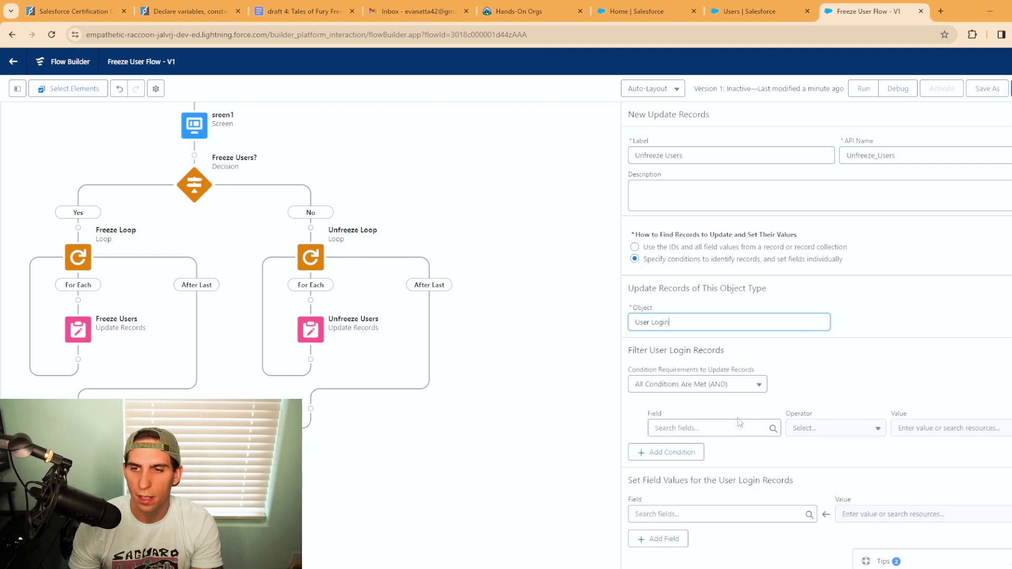
left_click(704, 428)
left_click(690, 409)
left_click(928, 428)
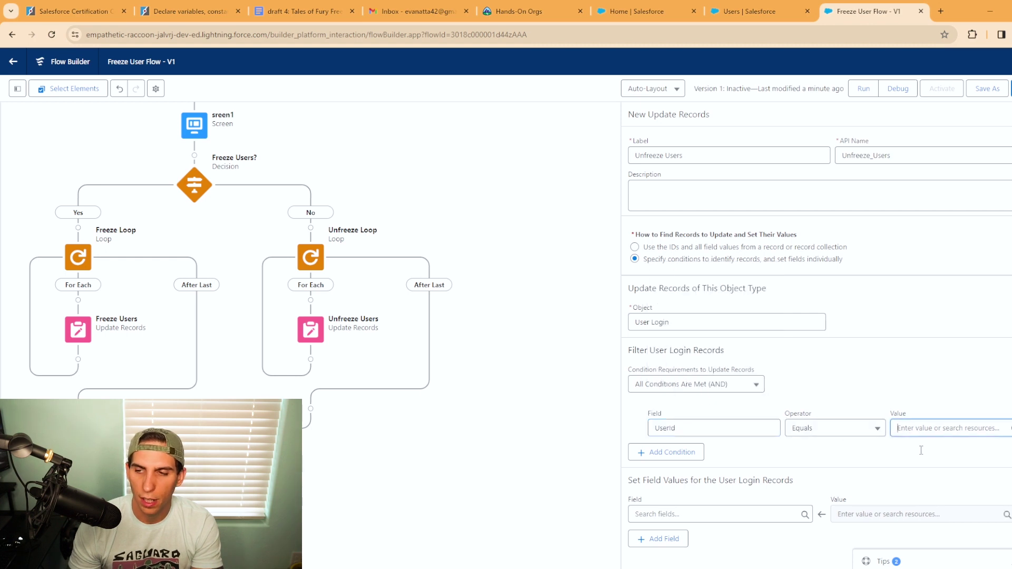
scroll(955, 338, "down", 3)
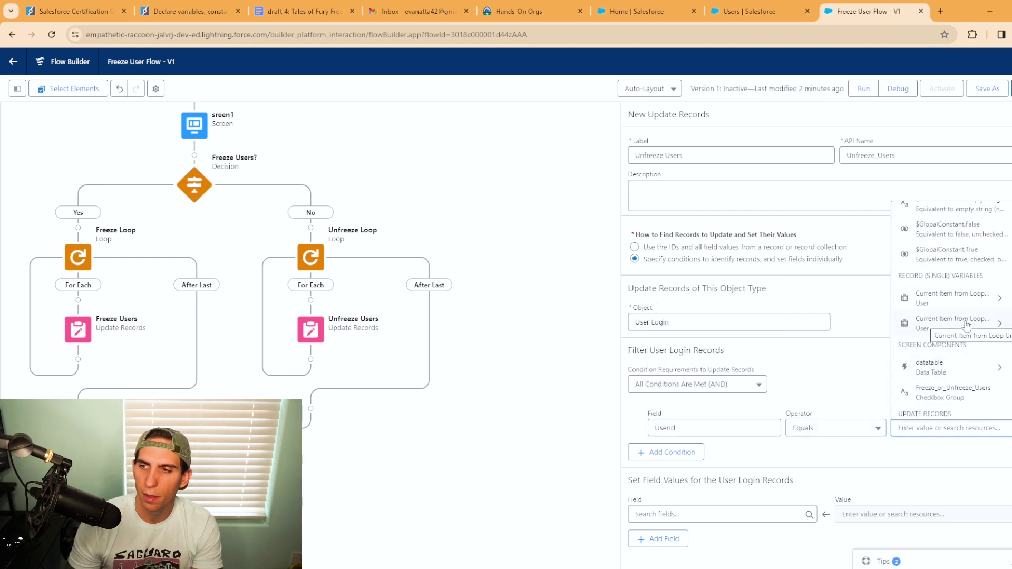
left_click(966, 324)
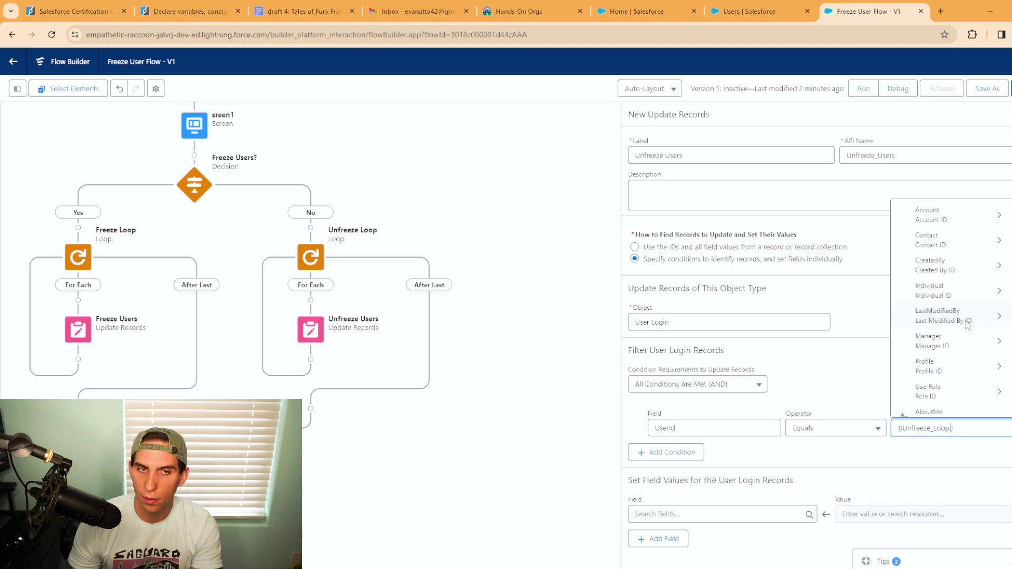
scroll(965, 342, "down", 5)
scroll(965, 352, "down", 5)
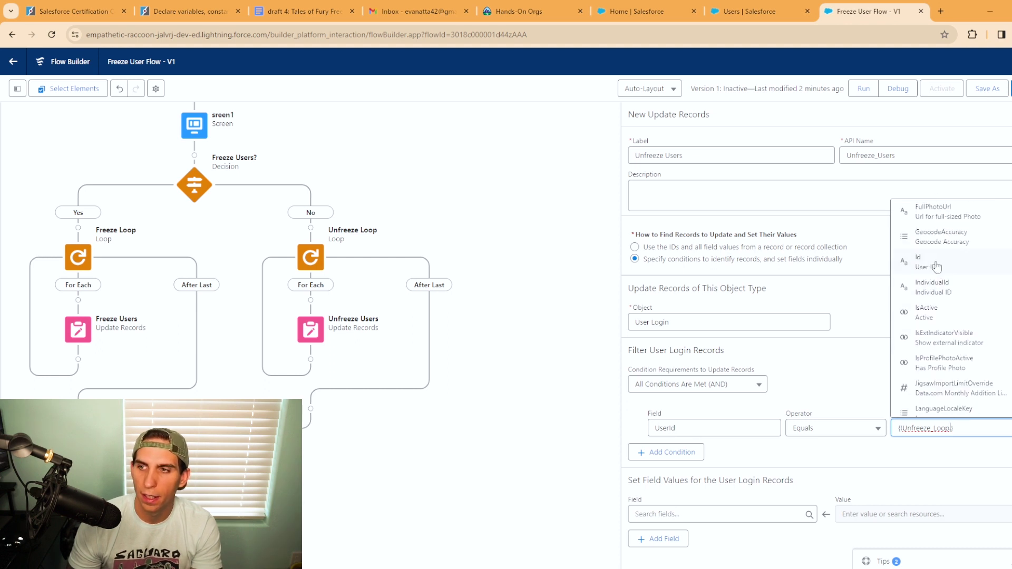
left_click(946, 264)
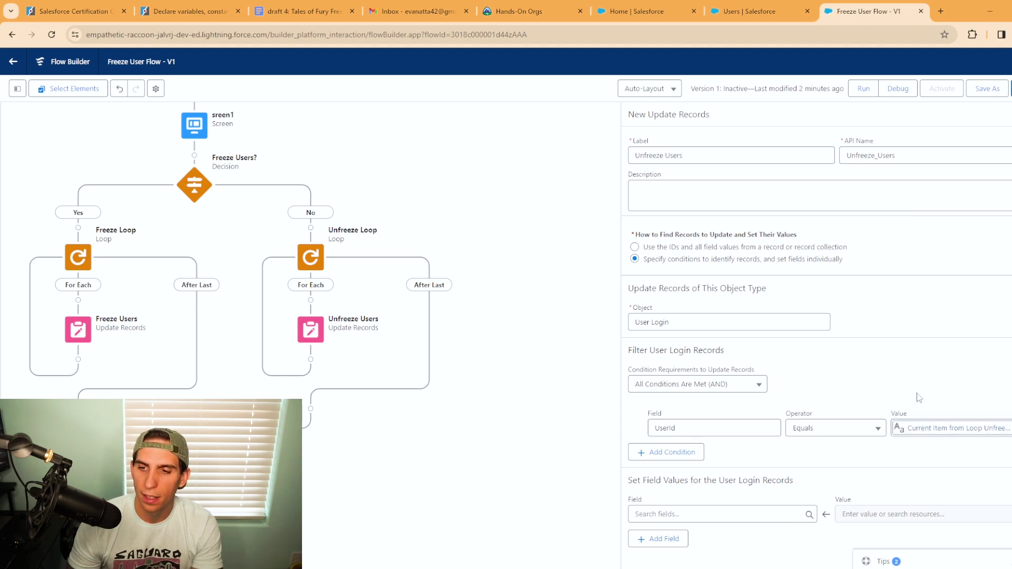
Step: Set IsFrozen to the global False constant and save the flow
left_click(713, 515)
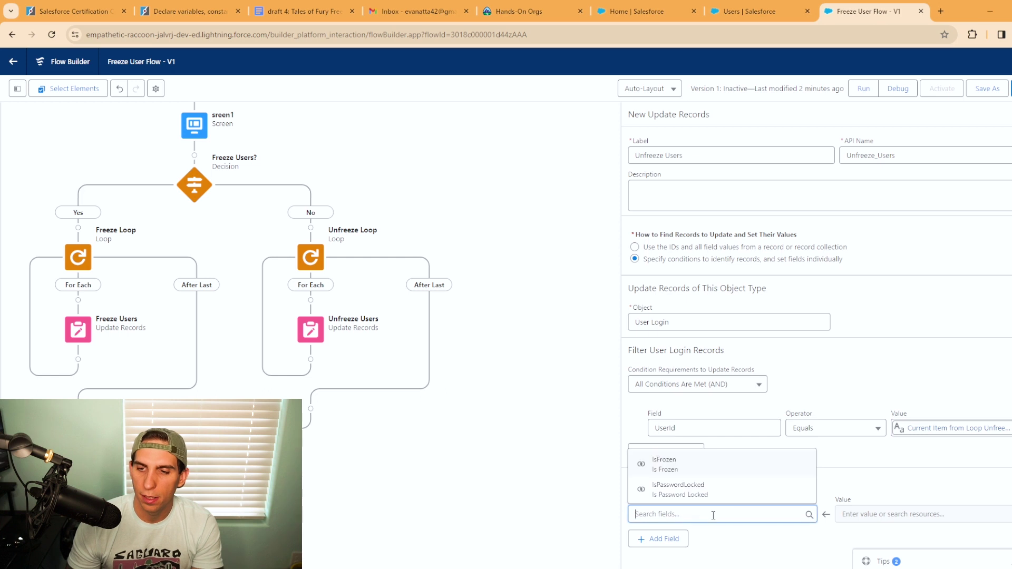
left_click(672, 464)
left_click(865, 507)
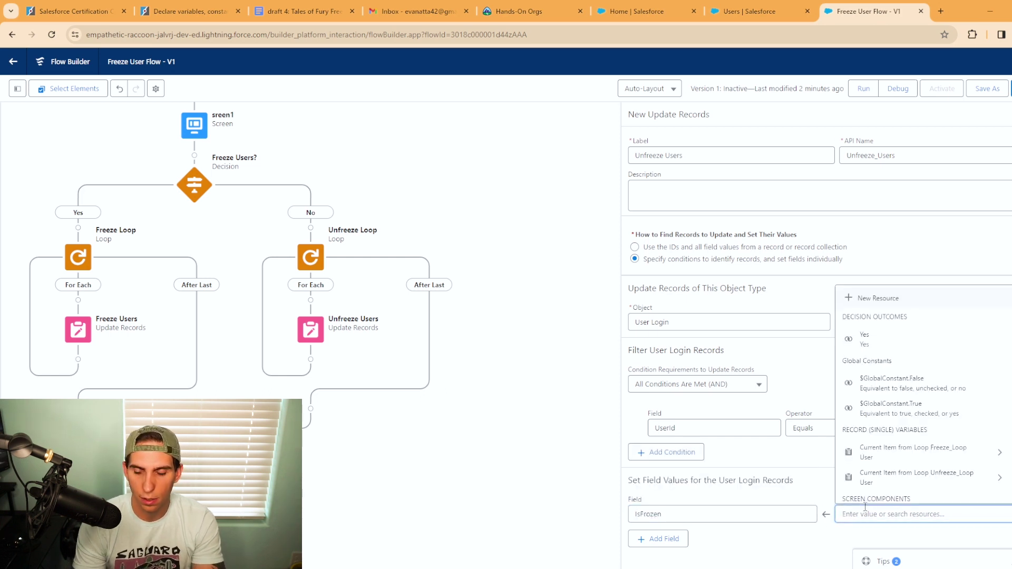
type("false")
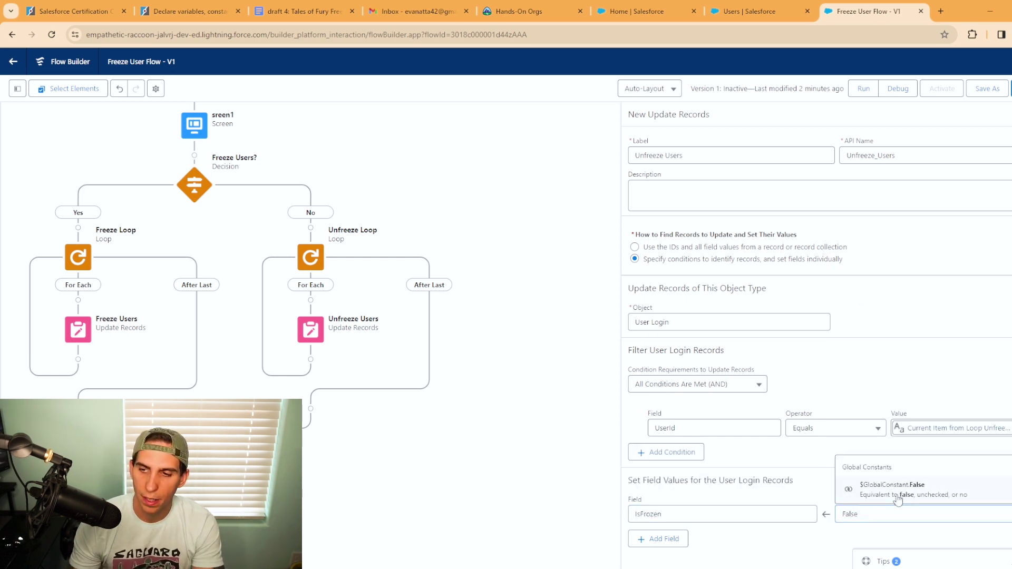
left_click(894, 487)
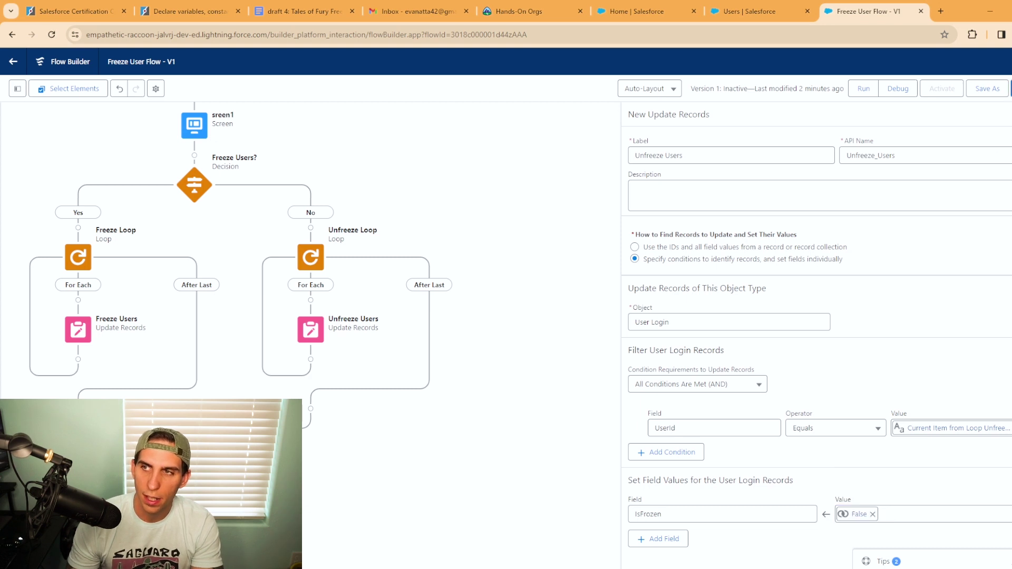
key("ctrl+s")
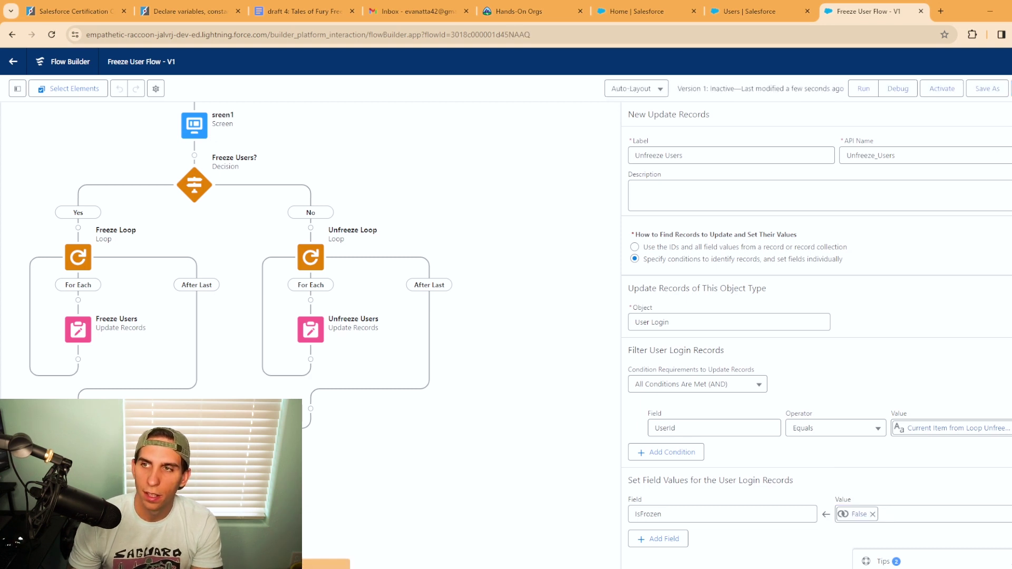
Step: Debug-run the flow with Freeze selected for the first two users in the list
left_click_drag(648, 193, 705, 153)
left_click(916, 89)
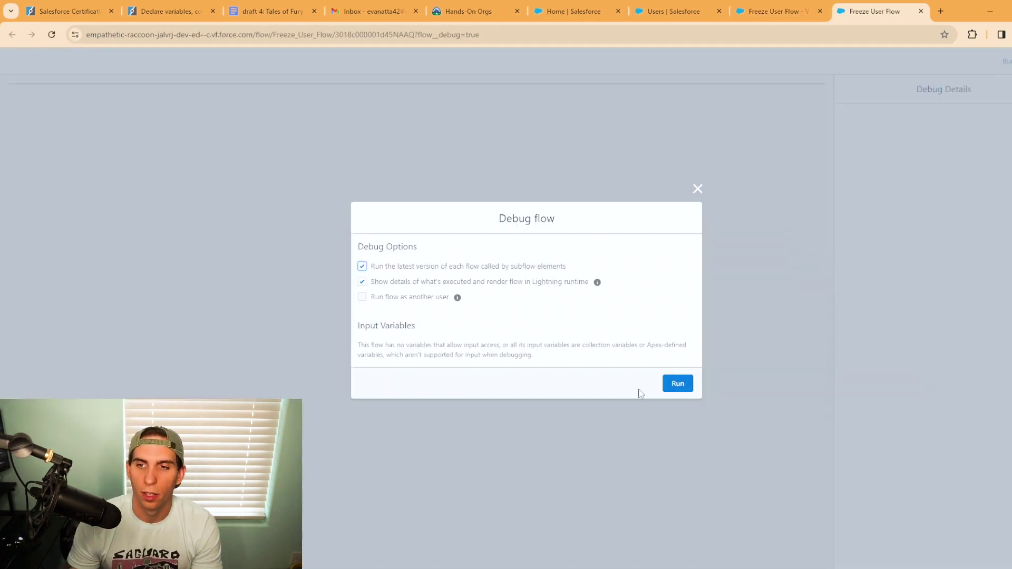
left_click(677, 385)
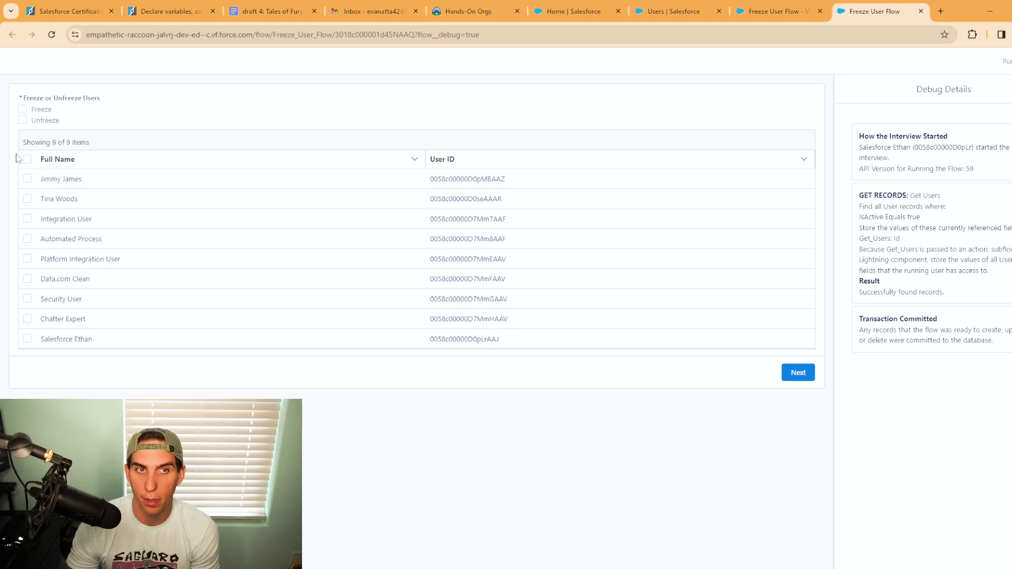
left_click(22, 109)
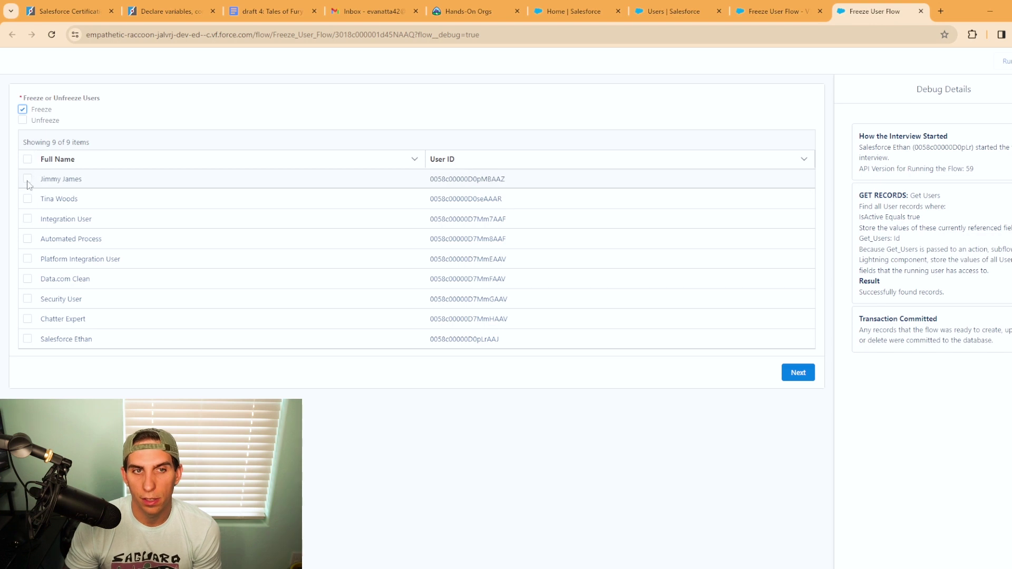
left_click(27, 178)
left_click(28, 200)
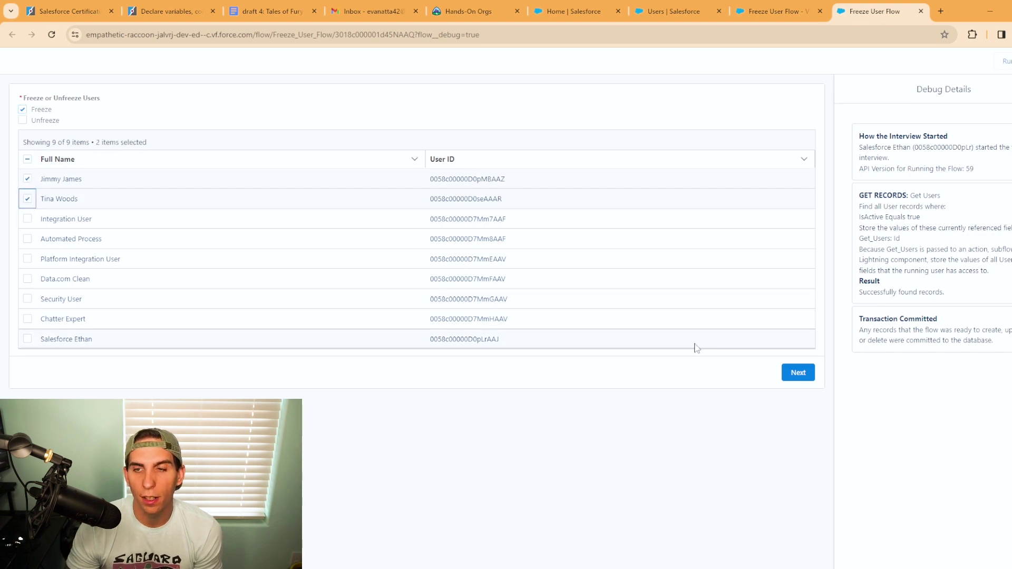
left_click(798, 373)
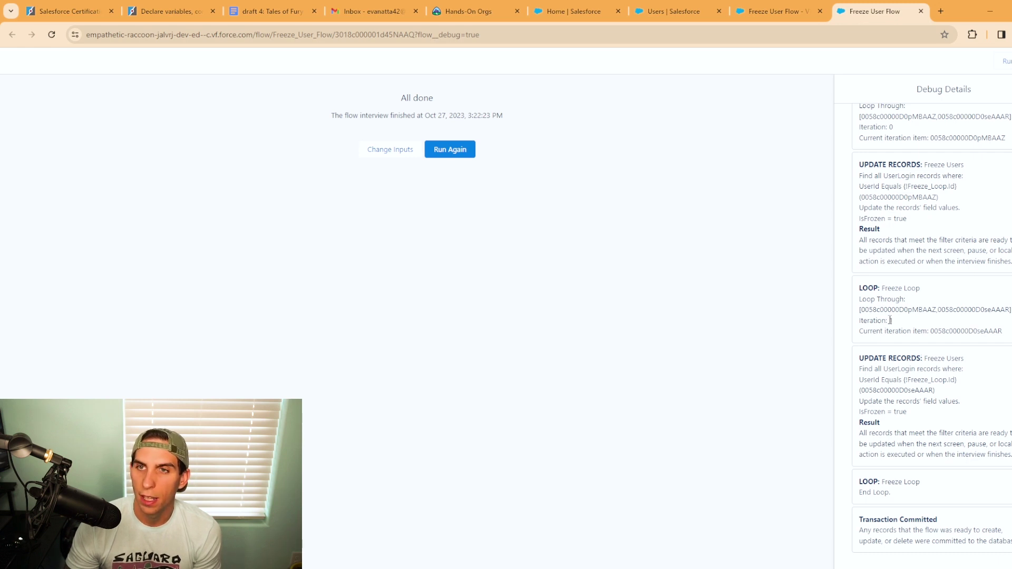
Step: Reload the first user's Setup page, then search for and open the second test user's record
left_click(671, 14)
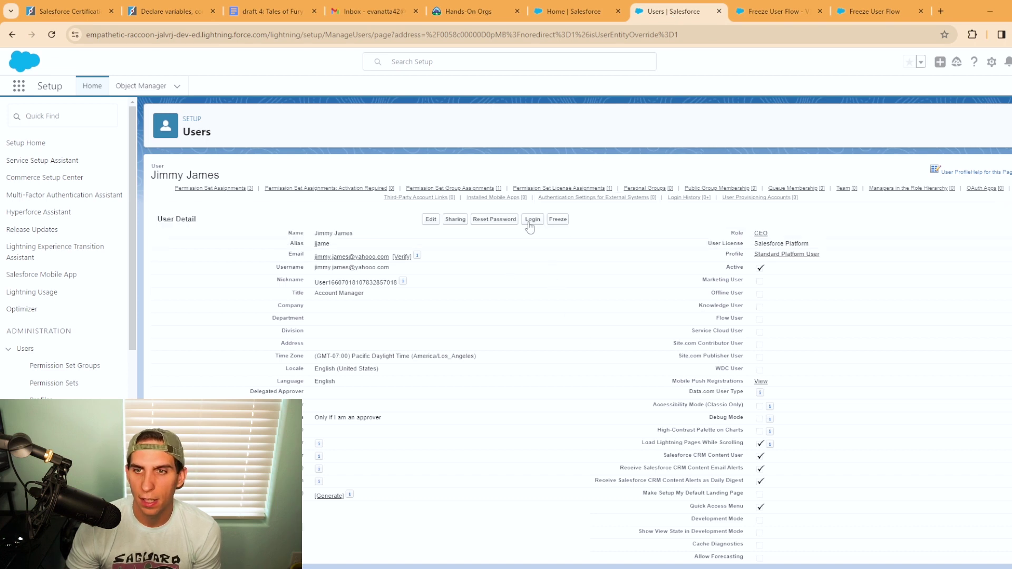
left_click(52, 35)
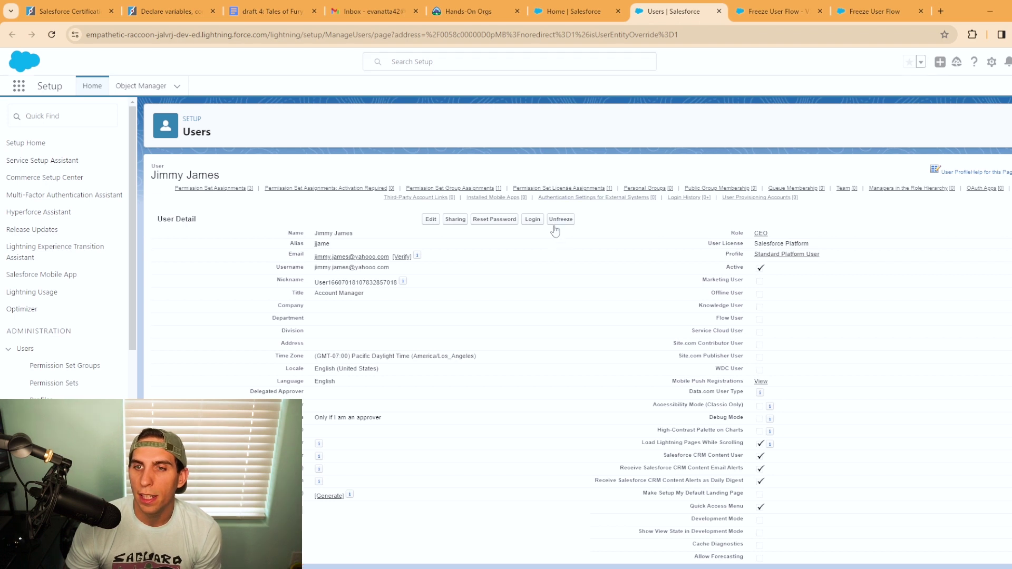
left_click(438, 61)
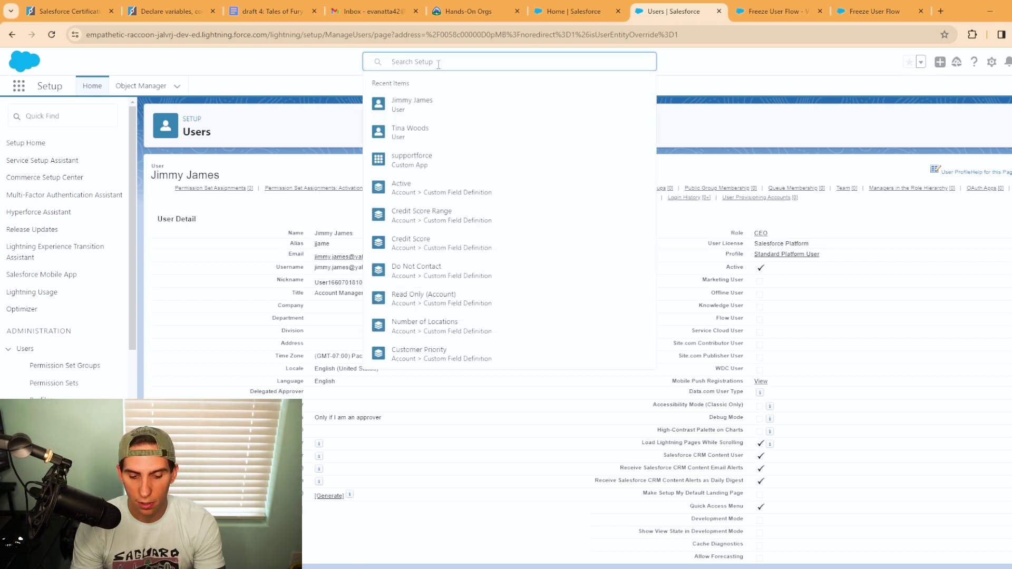
type("tina")
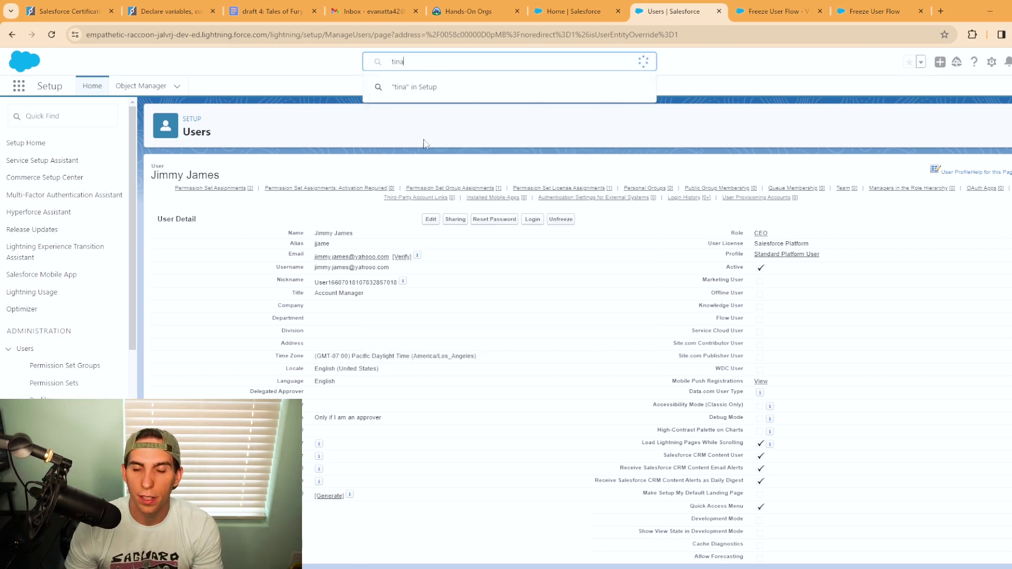
left_click(427, 125)
mouse_move(597, 197)
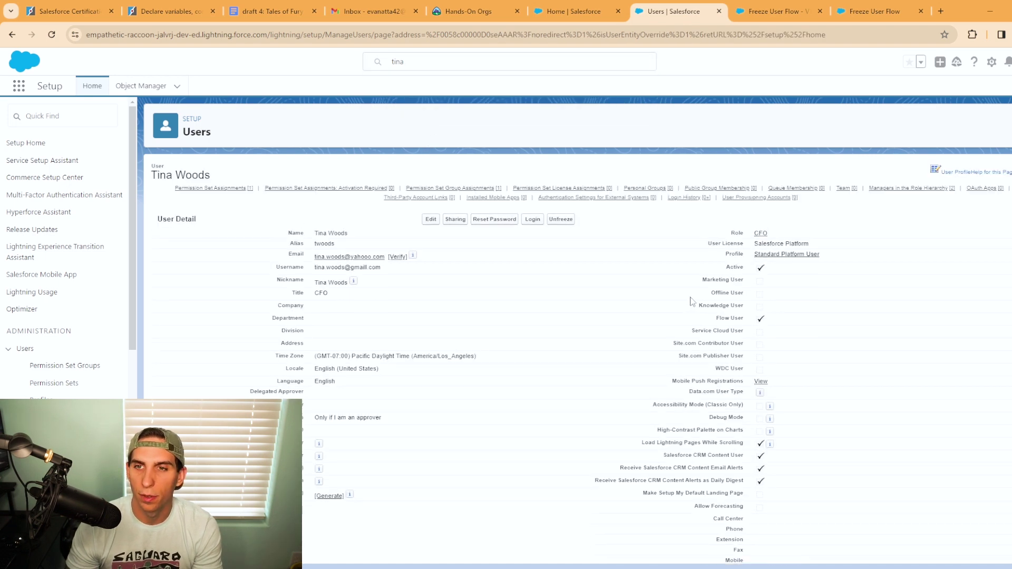
Step: Run the debug flow again with Unfreeze selected for the same first two users
left_click(857, 15)
left_click(461, 150)
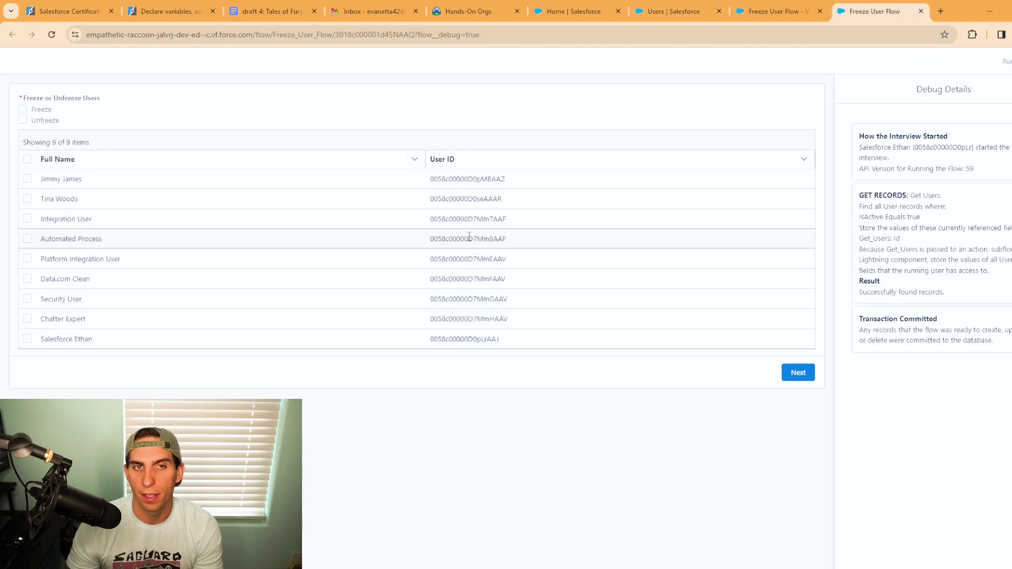
left_click(23, 120)
left_click(27, 179)
left_click(28, 199)
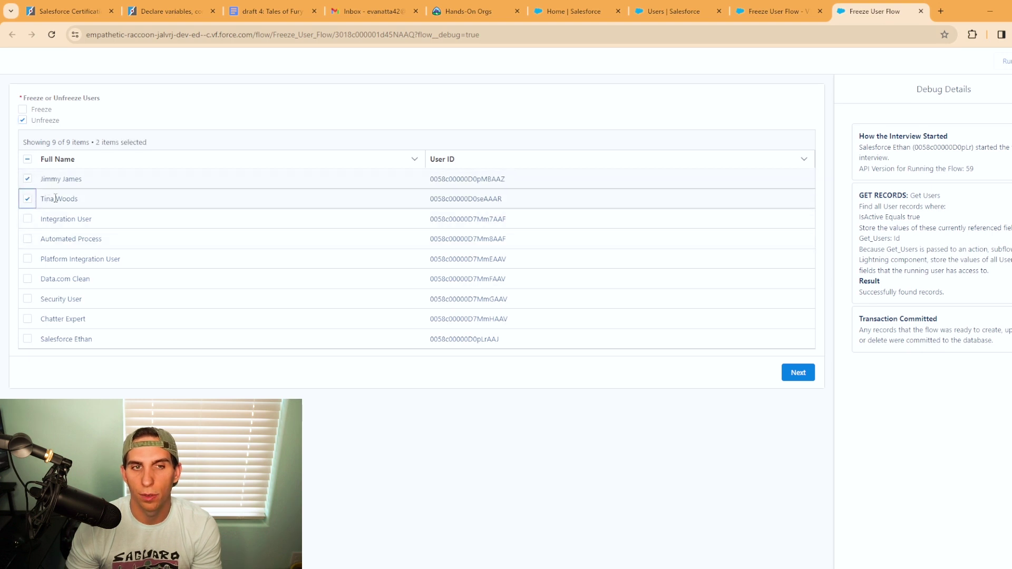
left_click(790, 374)
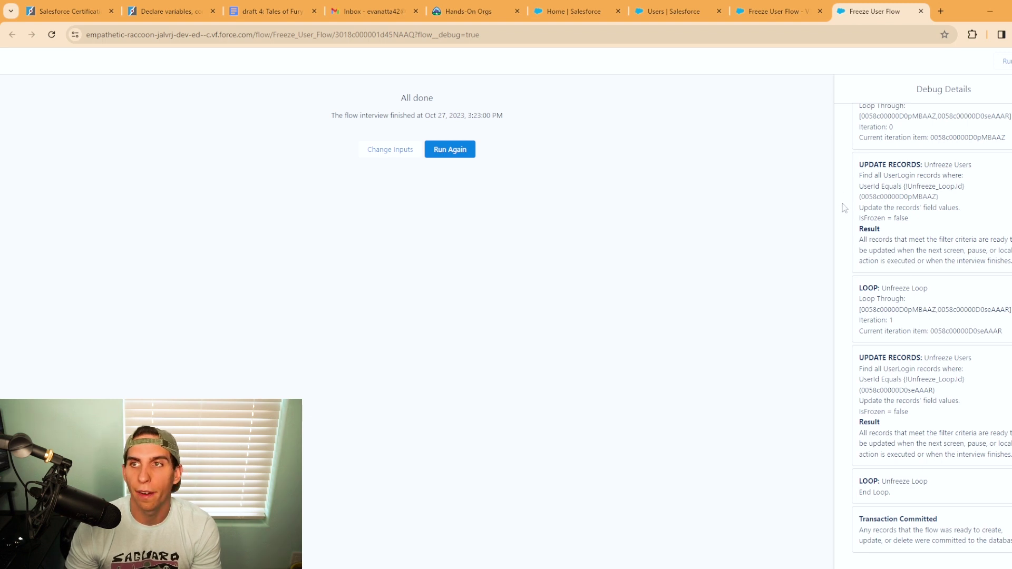
Step: Reload the user's Setup page, then search for and open the other test user's record
left_click(685, 11)
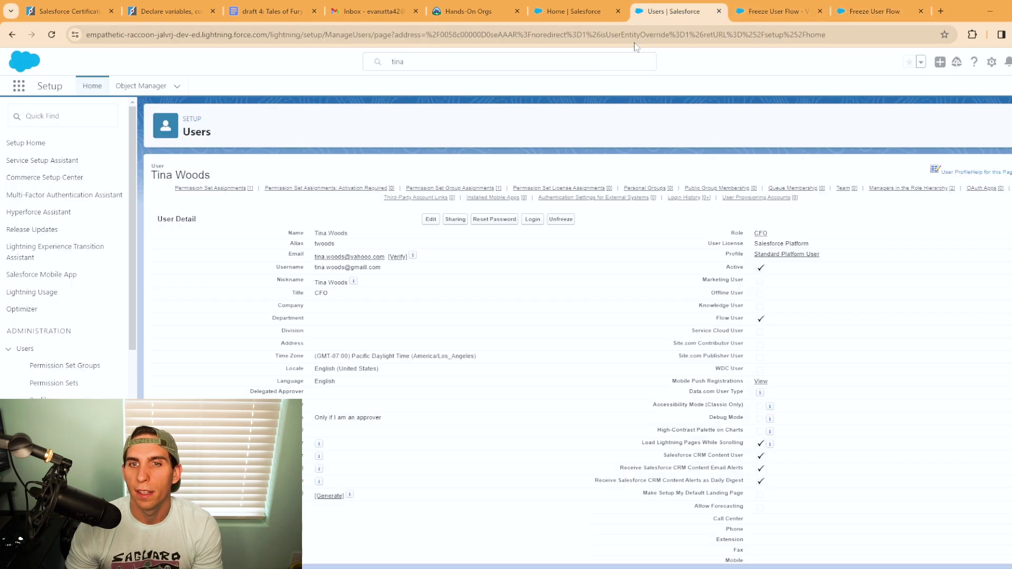
left_click(51, 35)
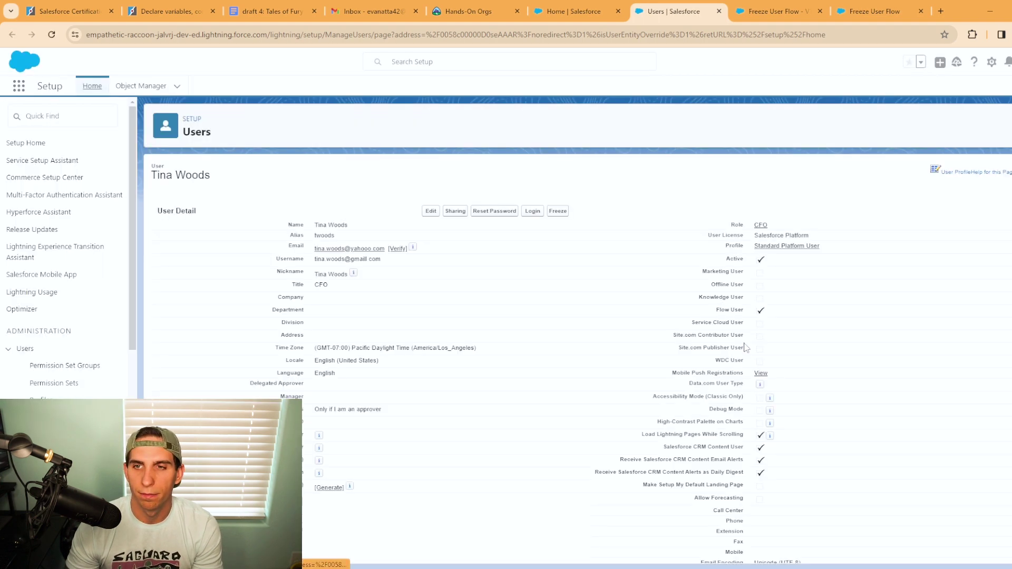
left_click(442, 62)
type("imm")
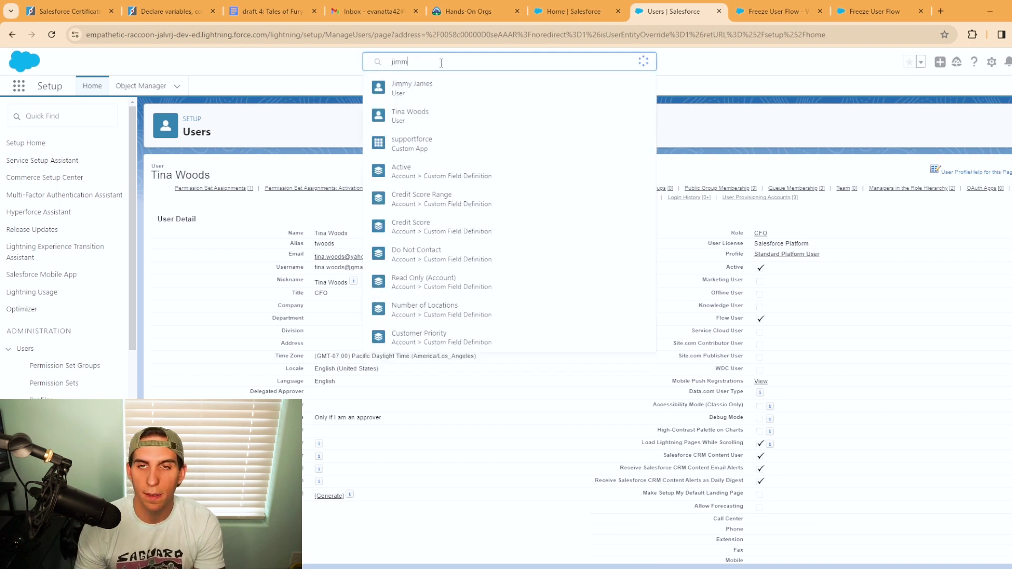
left_click(429, 114)
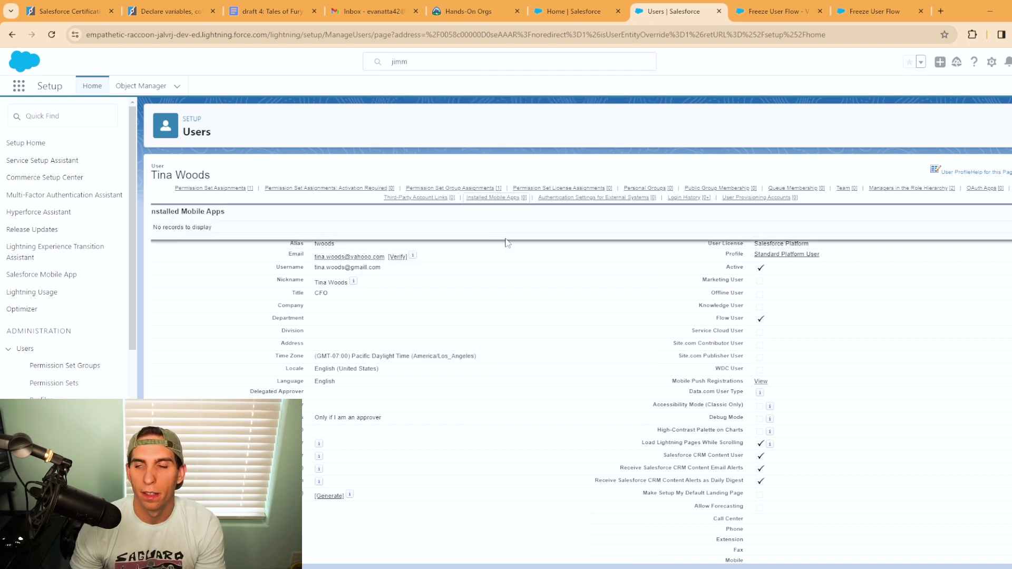